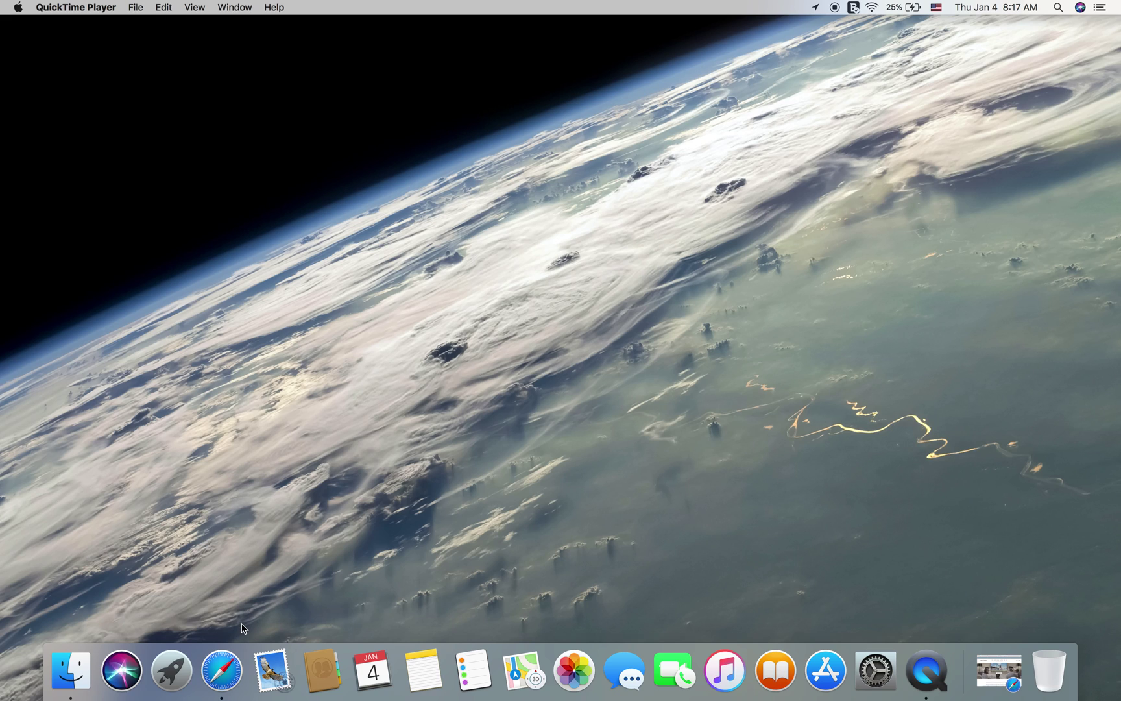
Bring Safari back full screen and load kodi.tv
click(222, 673)
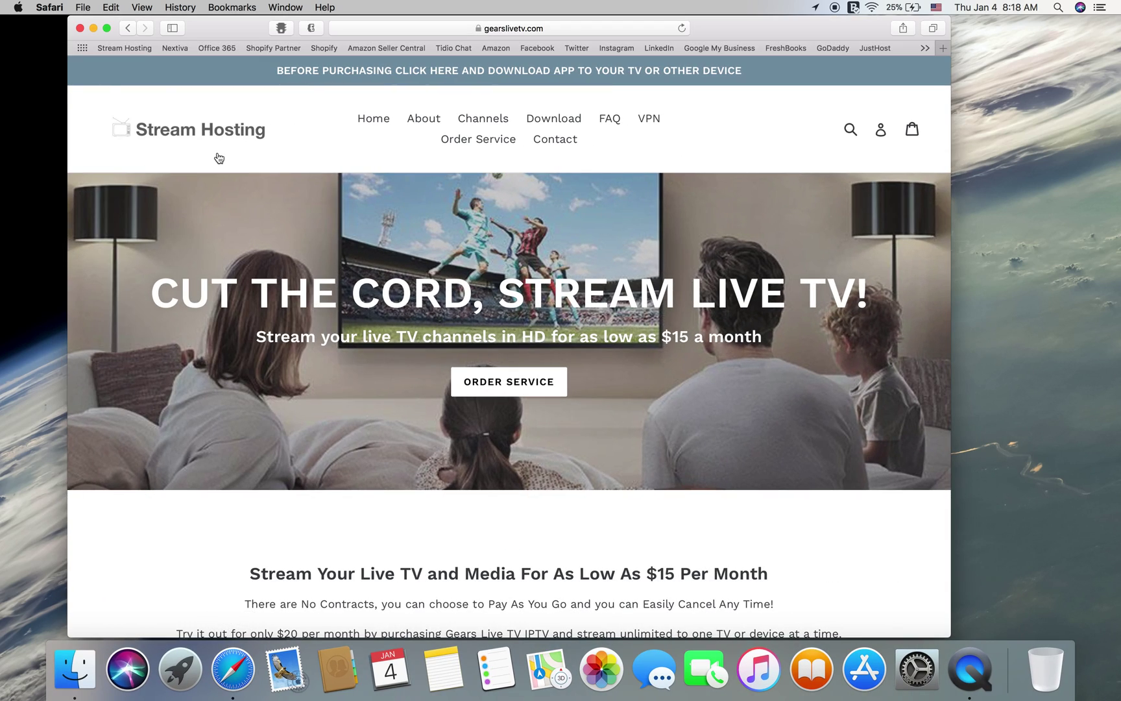
click(107, 28)
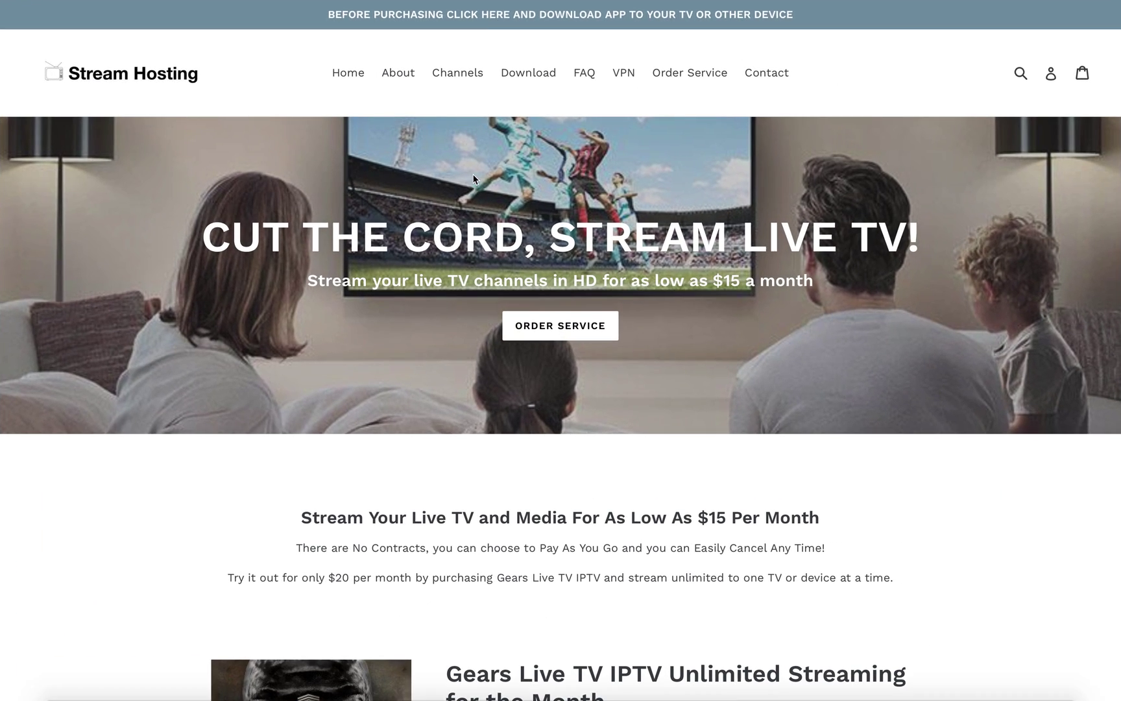
click(482, 25)
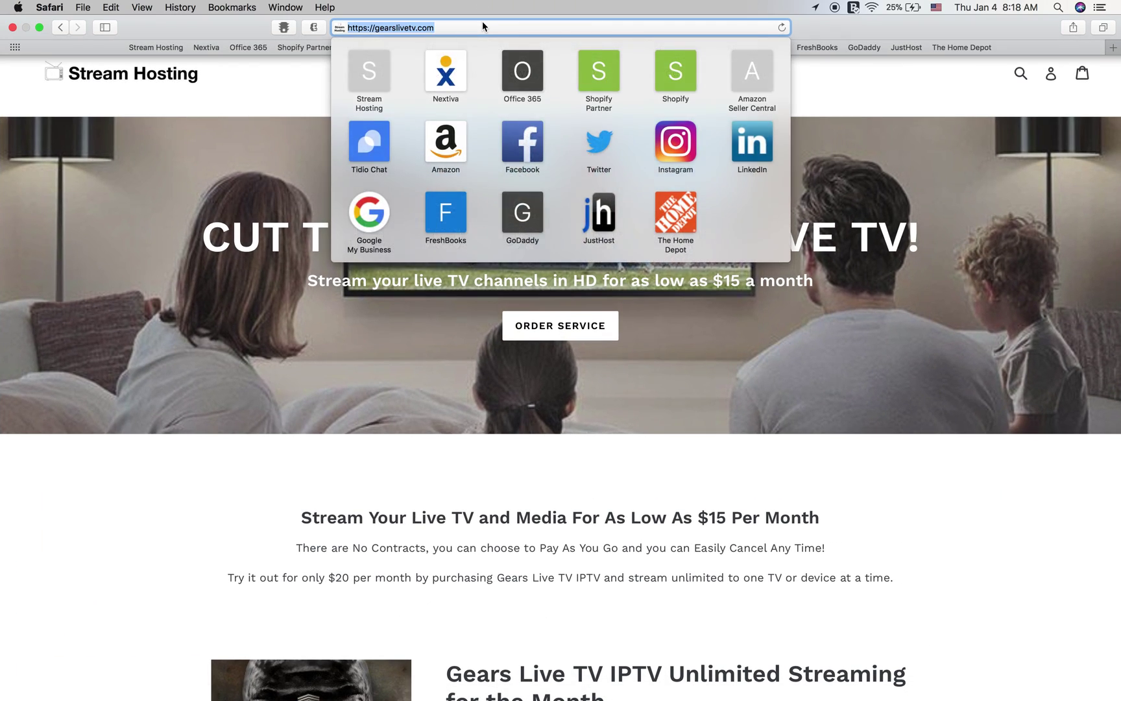
key(BackSpace)
text(kodi)
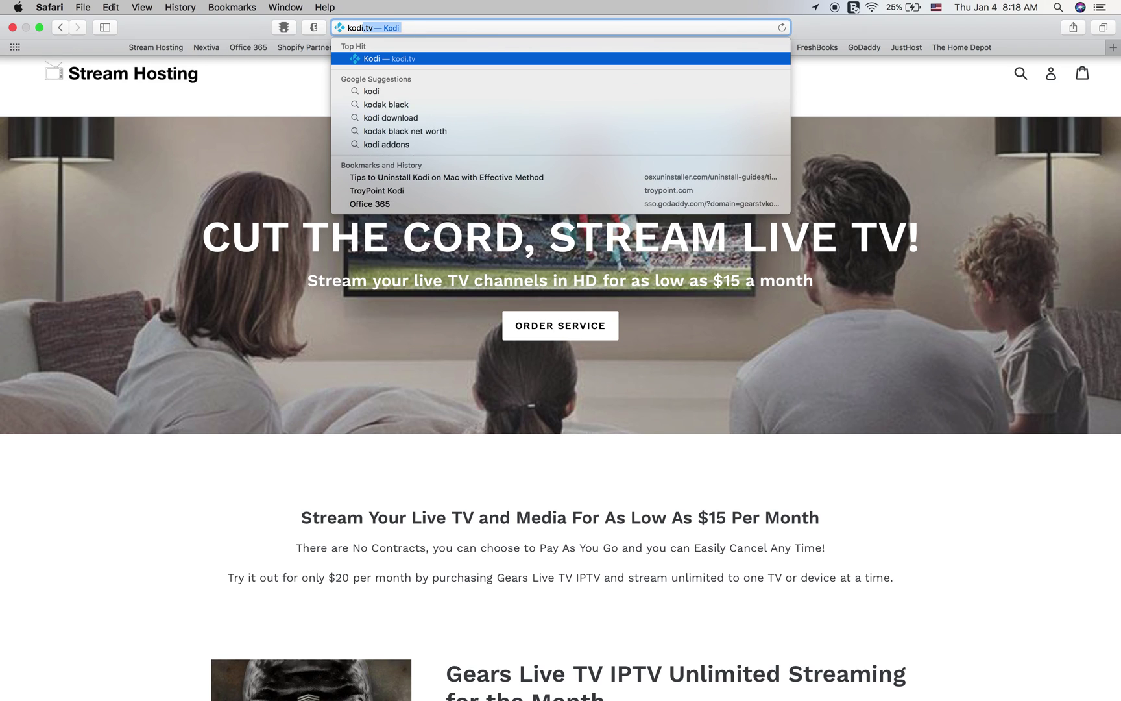
text(.tv)
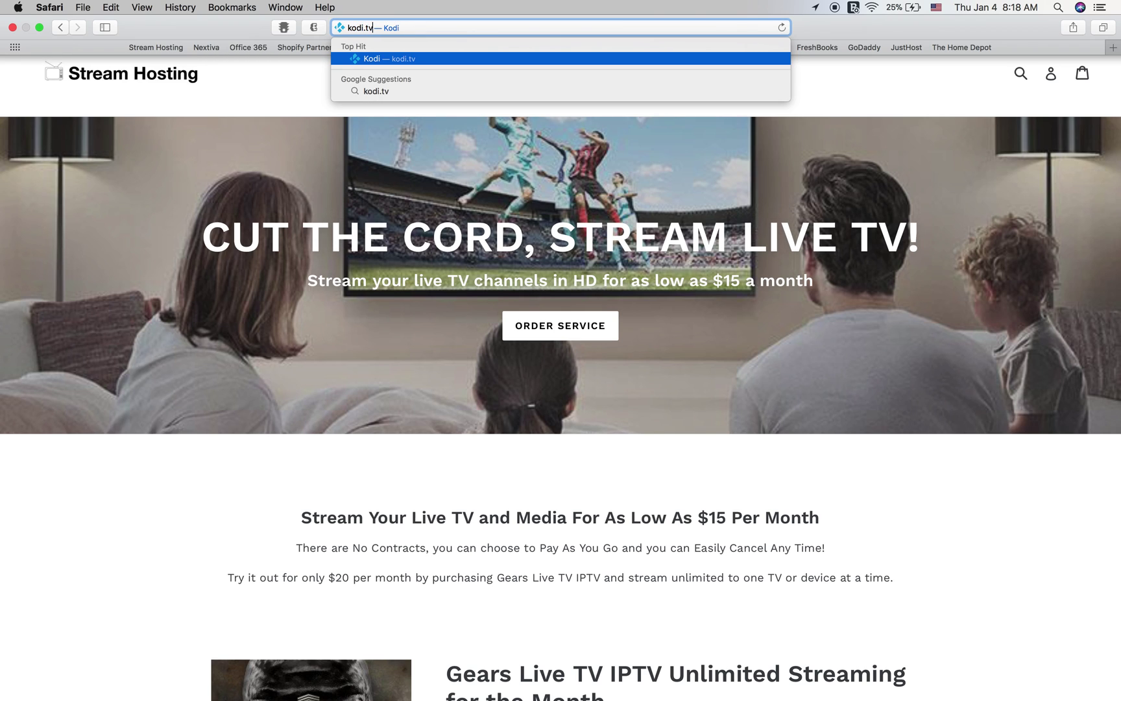
key(Return)
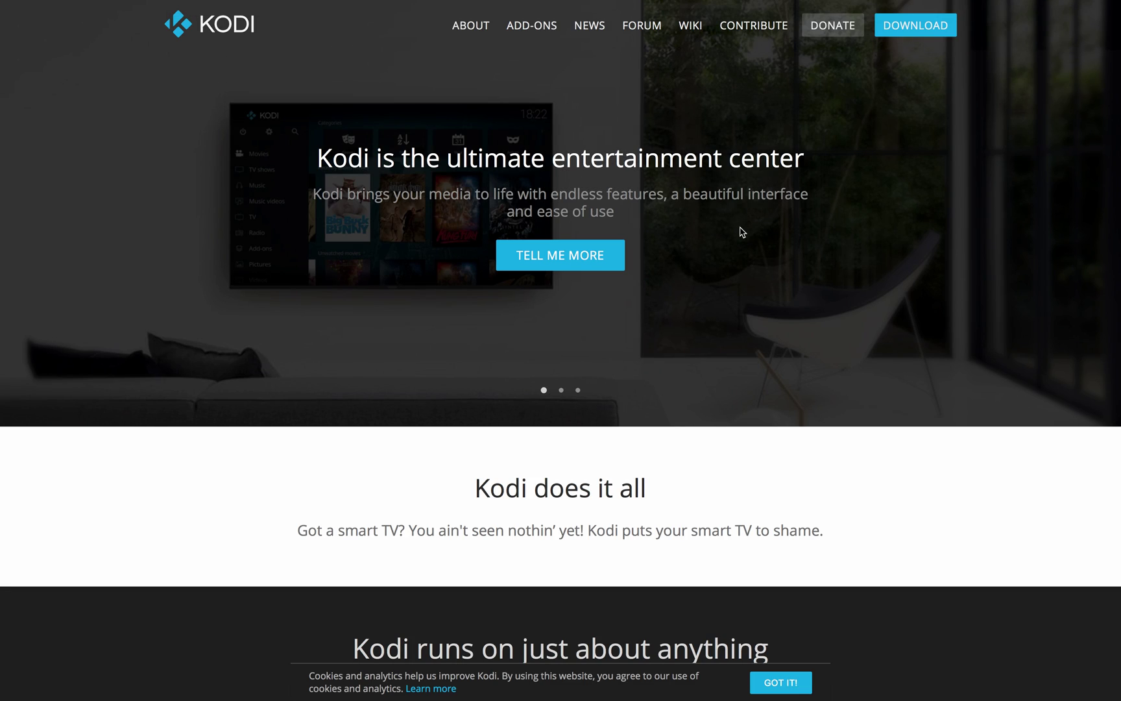
On the Kodi downloads page, choose MacOS and download the 64-bit installer
click(916, 26)
scroll(650, 513, down, 4)
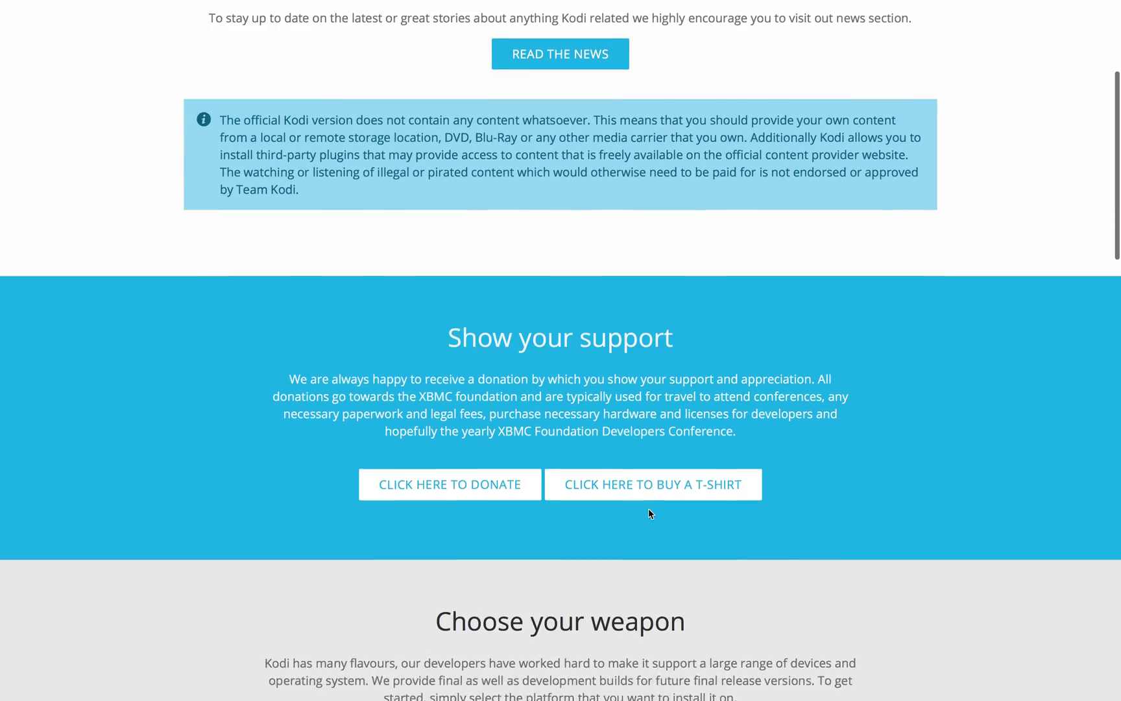
scroll(648, 508, down, 8)
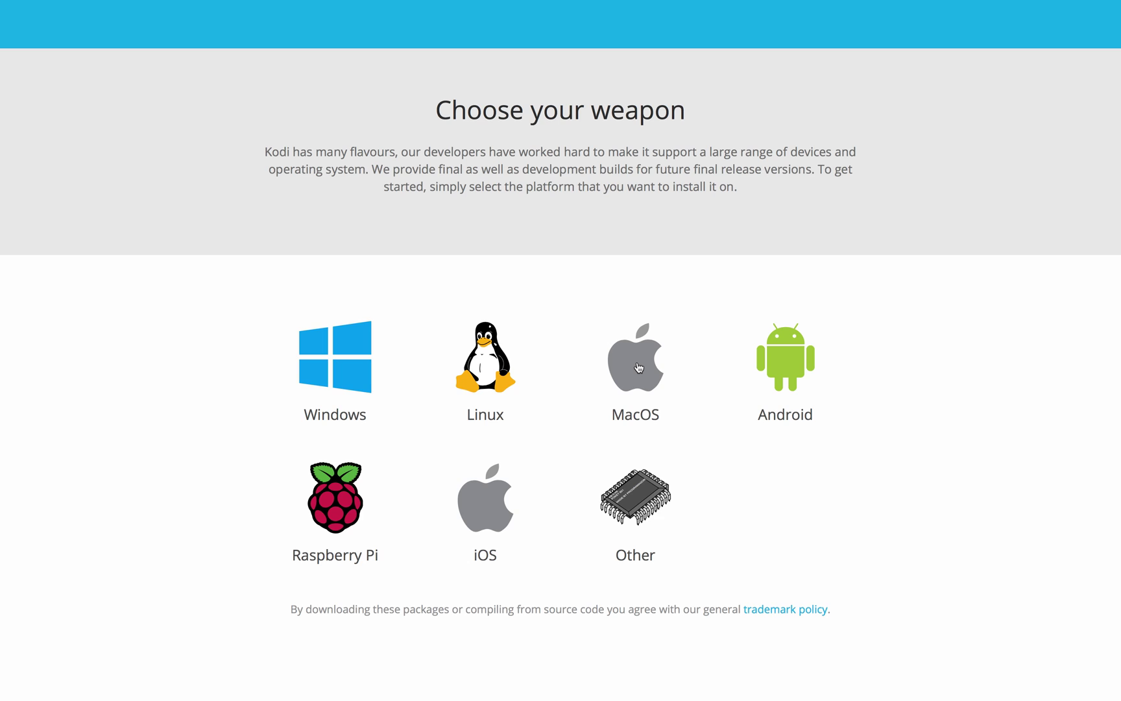
click(639, 367)
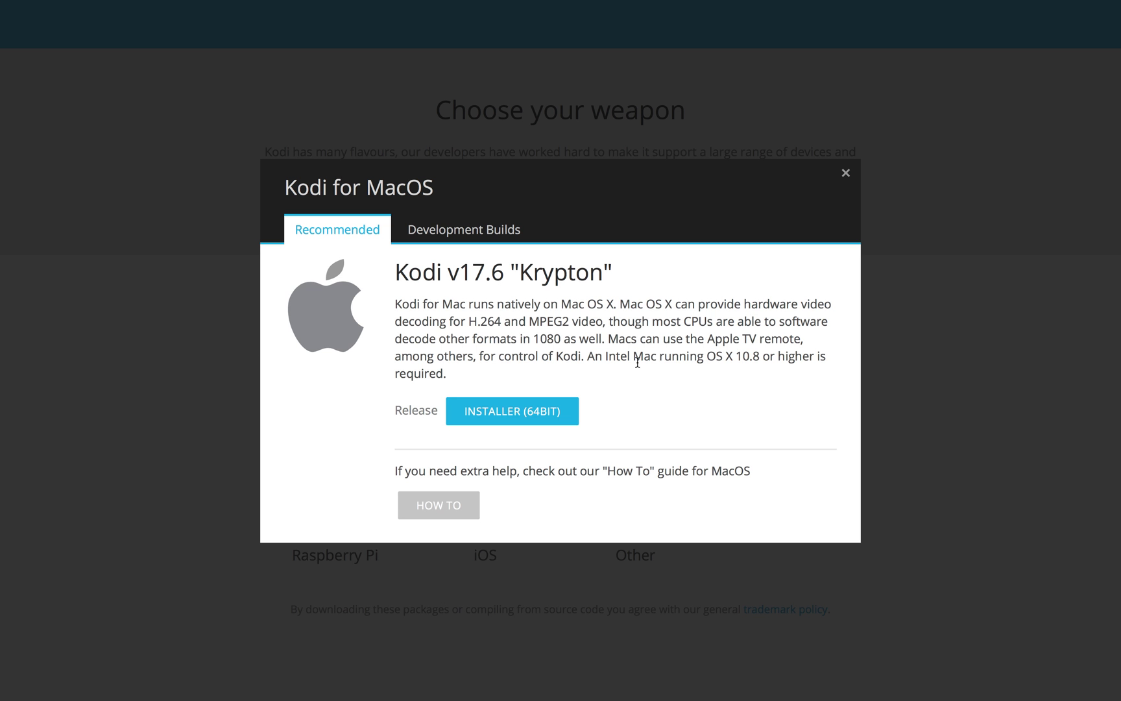
click(508, 414)
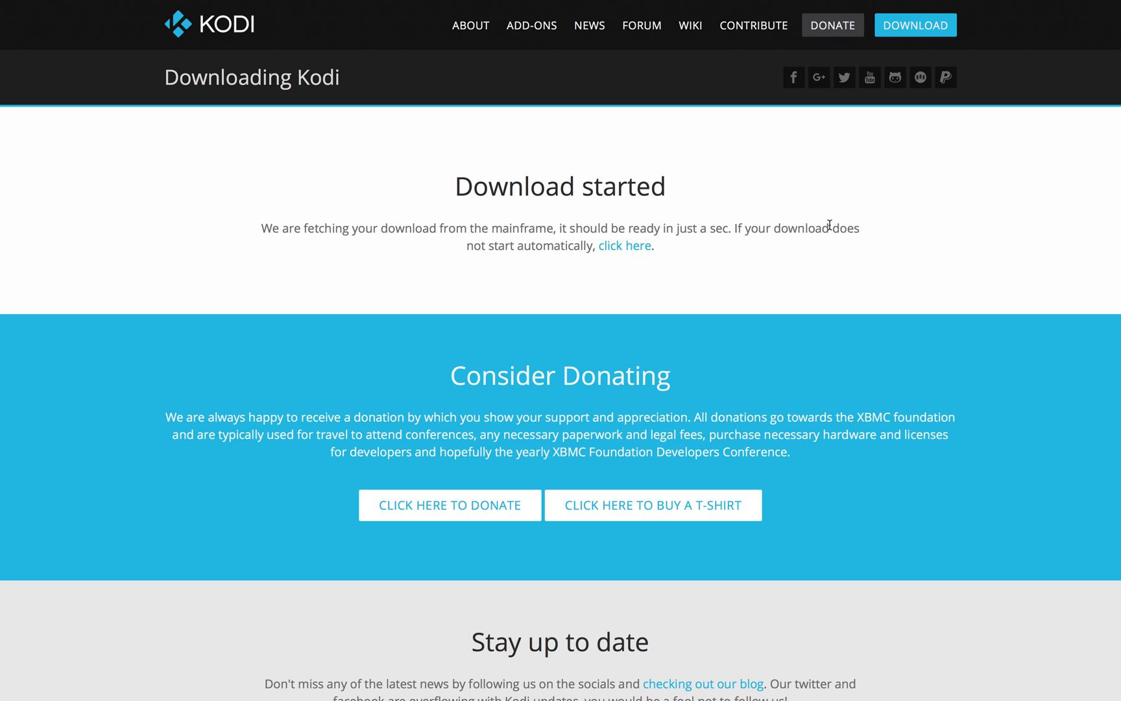
Open kodi-17.6-Krypton-x86_64.dmg from Safari's Downloads list
mouse_move(831, 2)
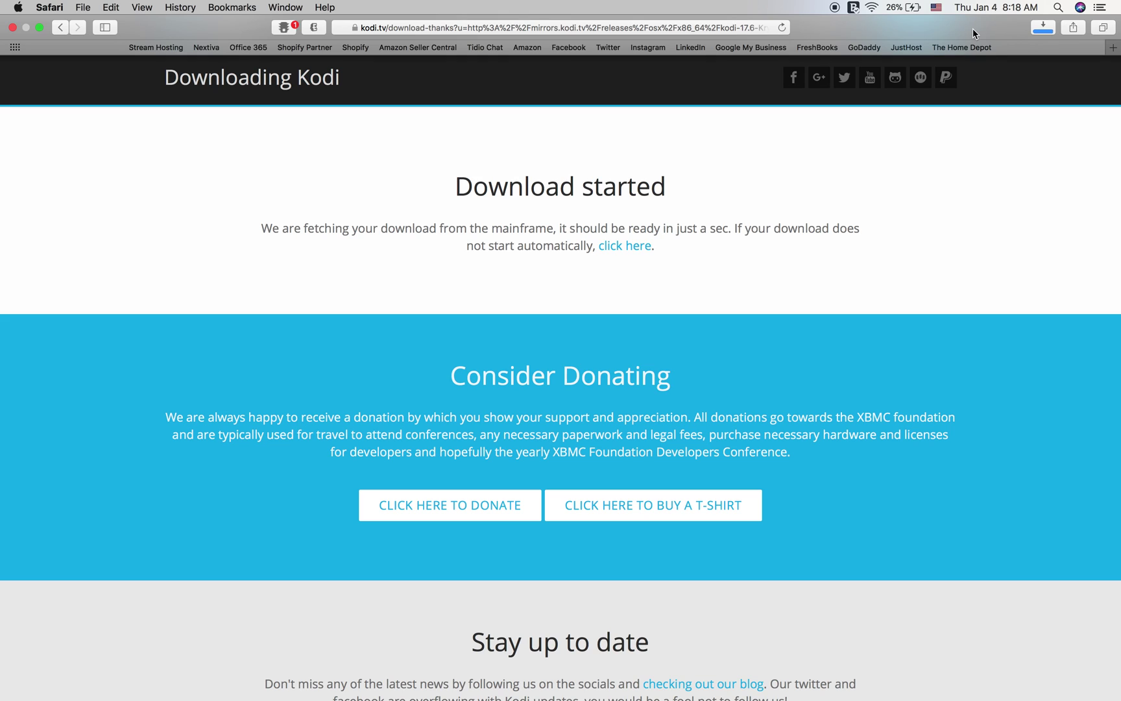
click(1044, 30)
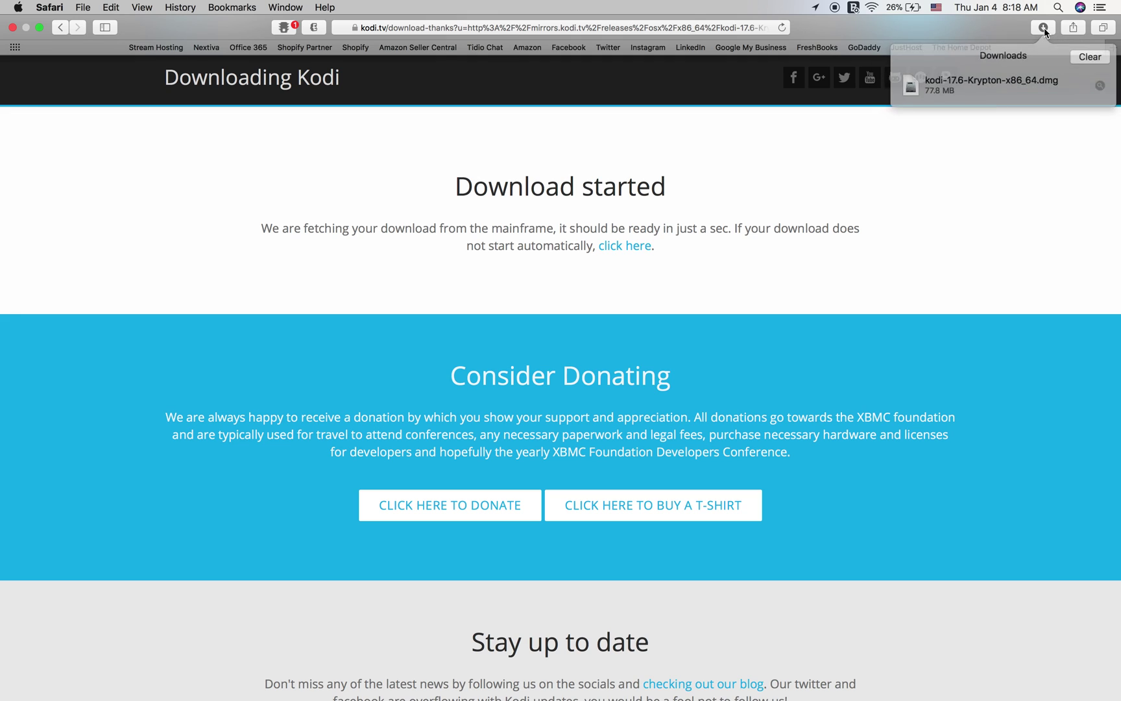
double_click(981, 85)
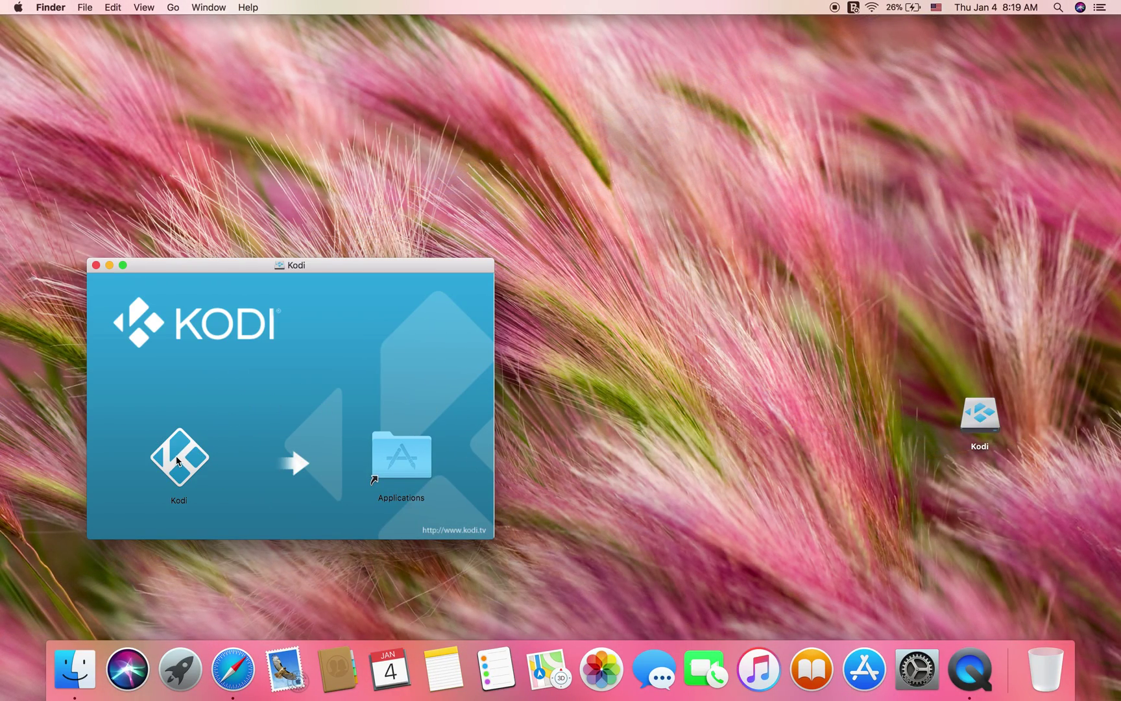
Drag Kodi onto the Applications folder and close the disk image window
click(177, 461)
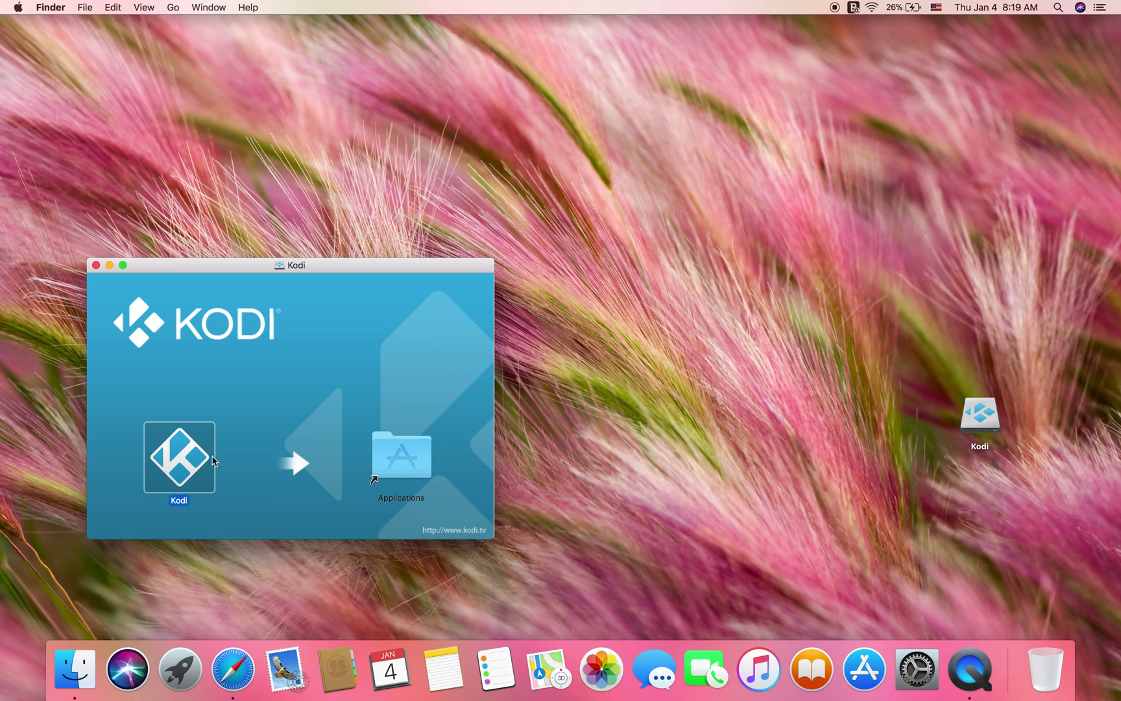
drag(189, 458, 410, 458)
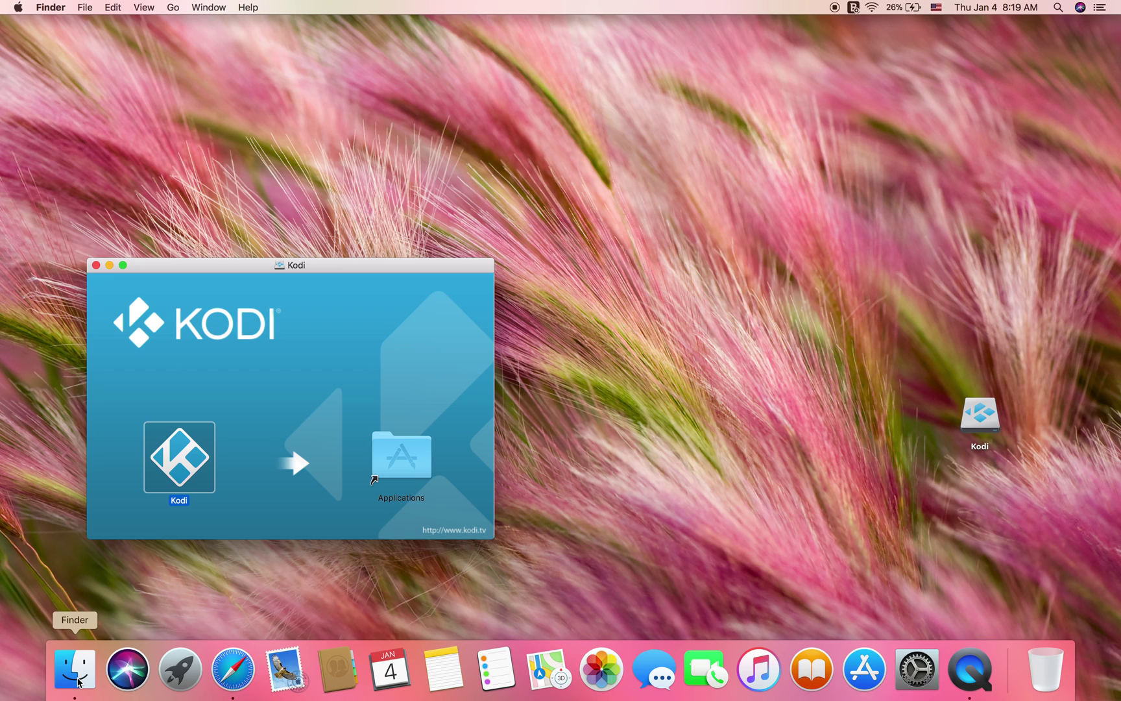
click(95, 265)
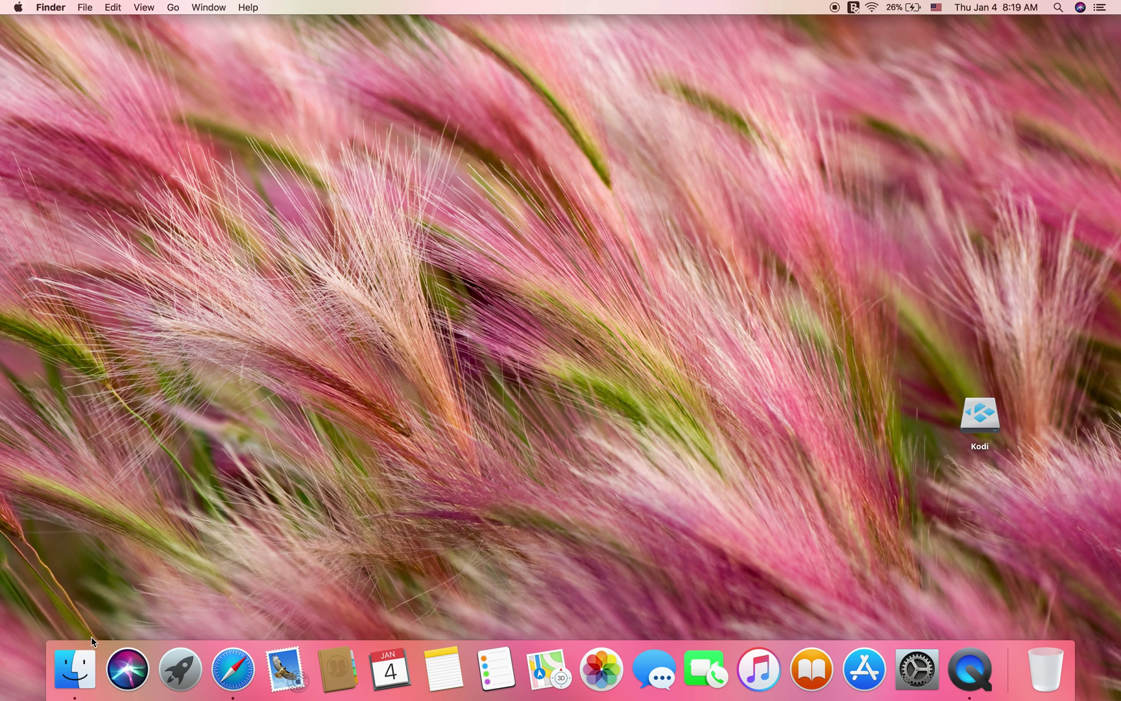
Launch Kodi from Finder's Applications folder and cancel the 'Kodi is damaged' alert
click(84, 660)
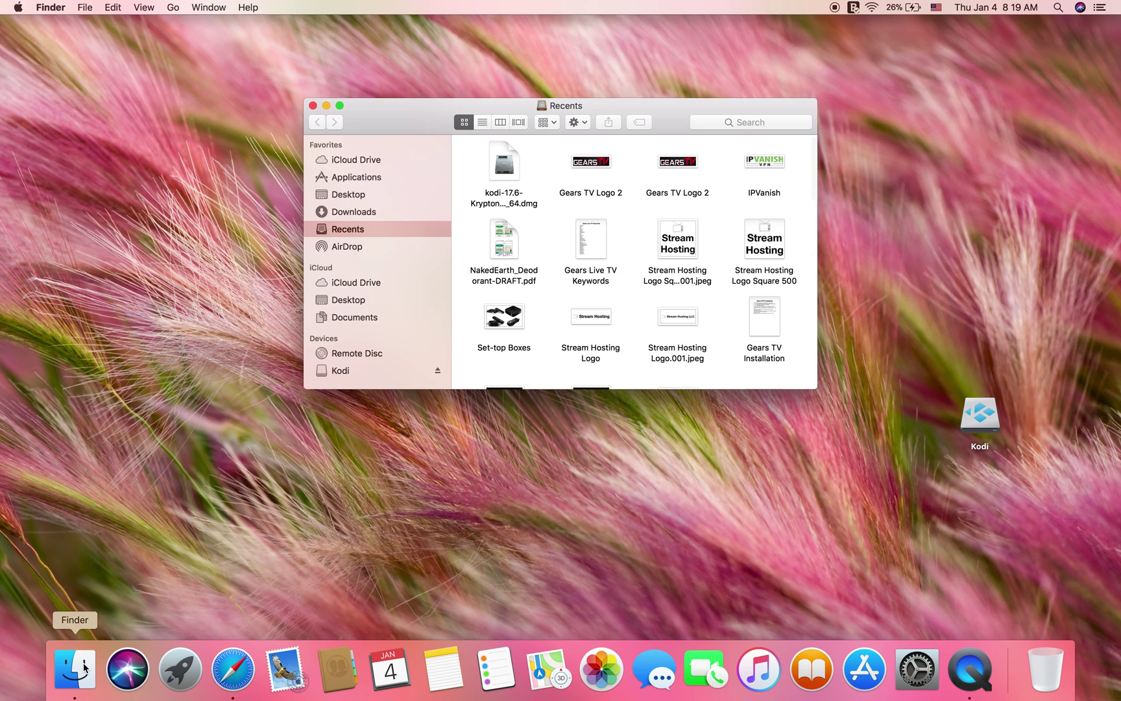
click(357, 177)
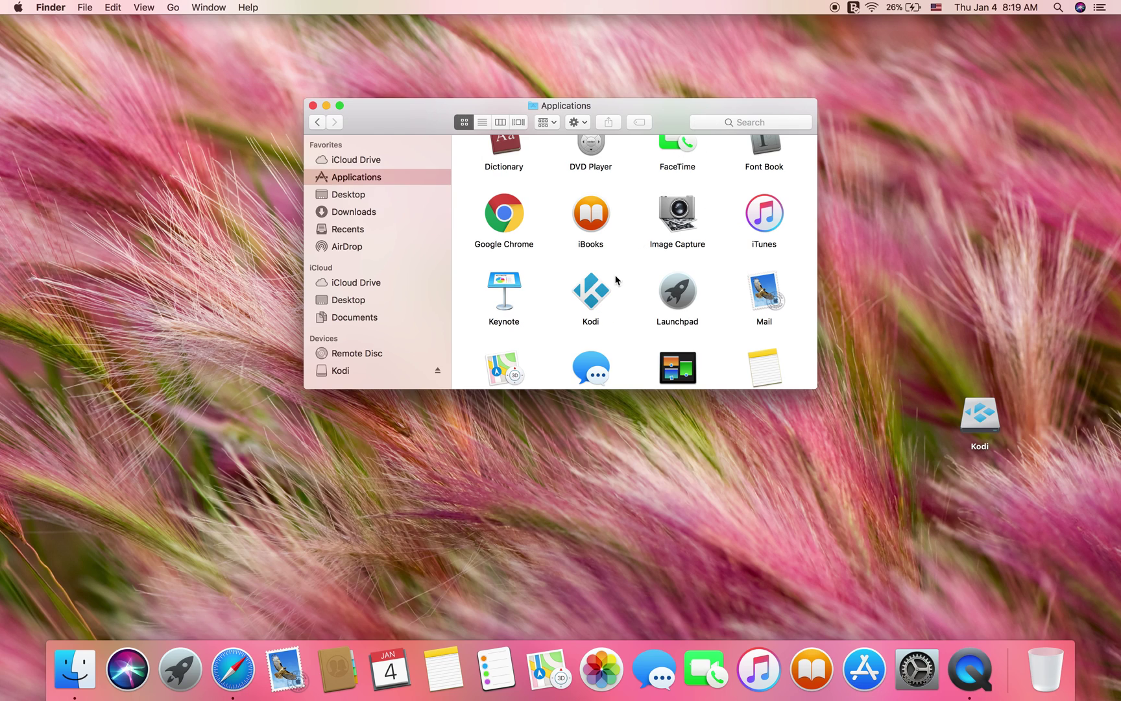
double_click(593, 297)
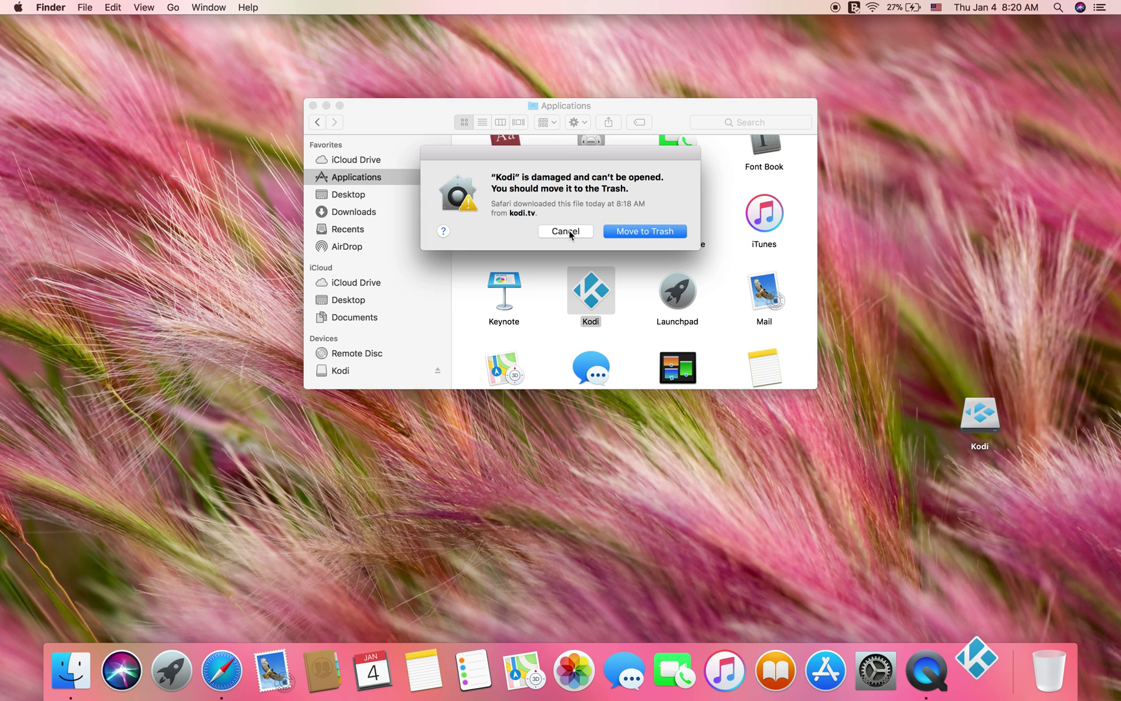
click(566, 231)
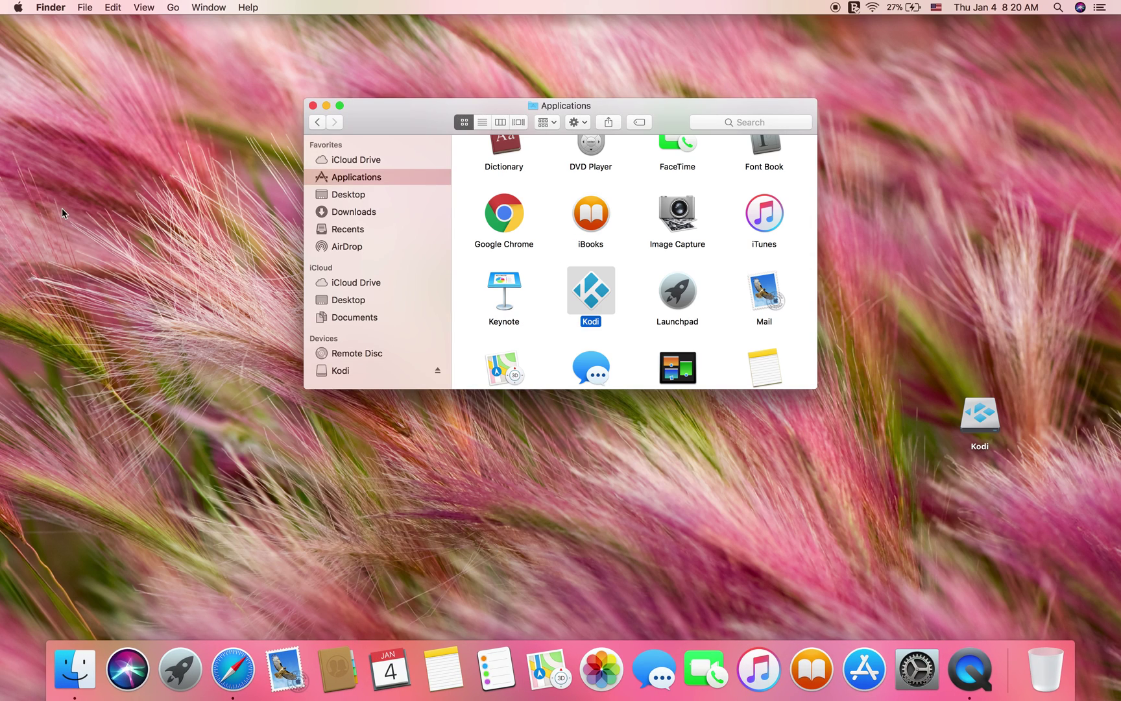
click(18, 8)
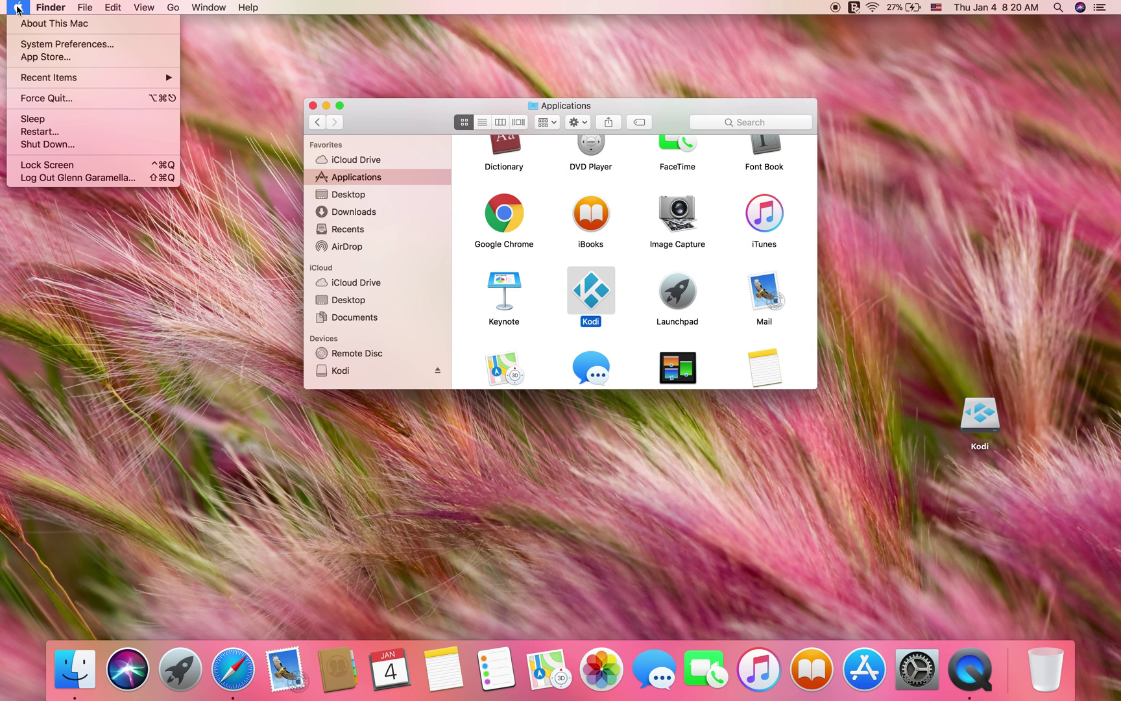
Open Security & Privacy in System Preferences and unlock it with the admin password
click(57, 46)
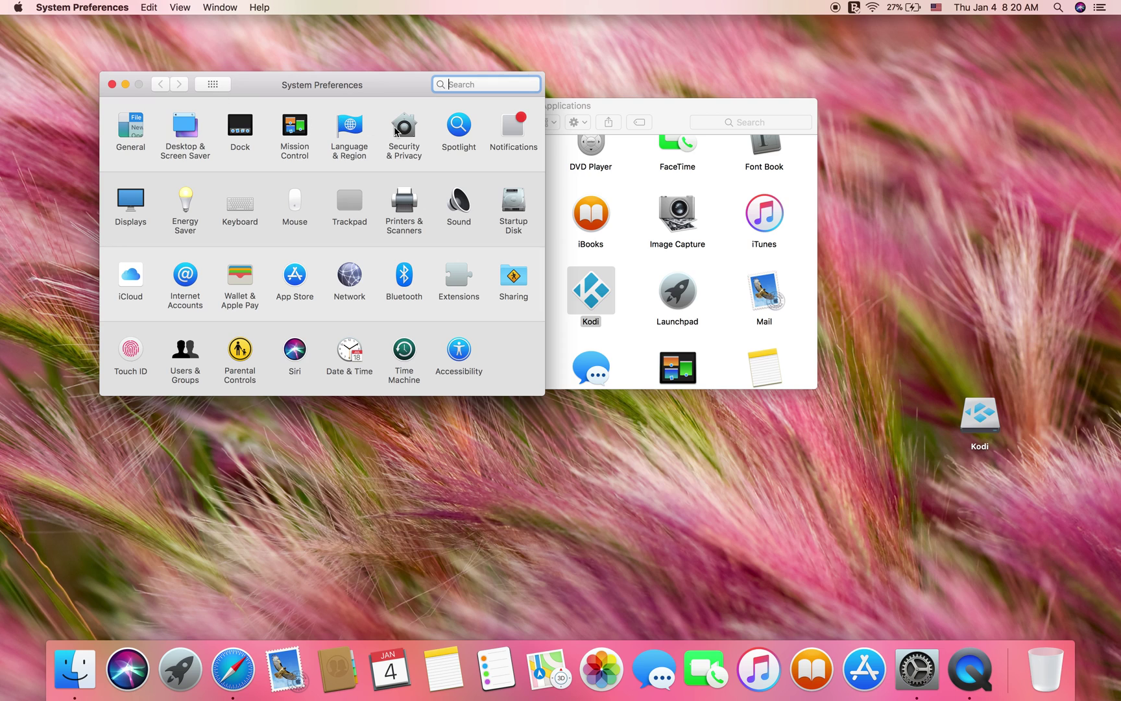
click(402, 132)
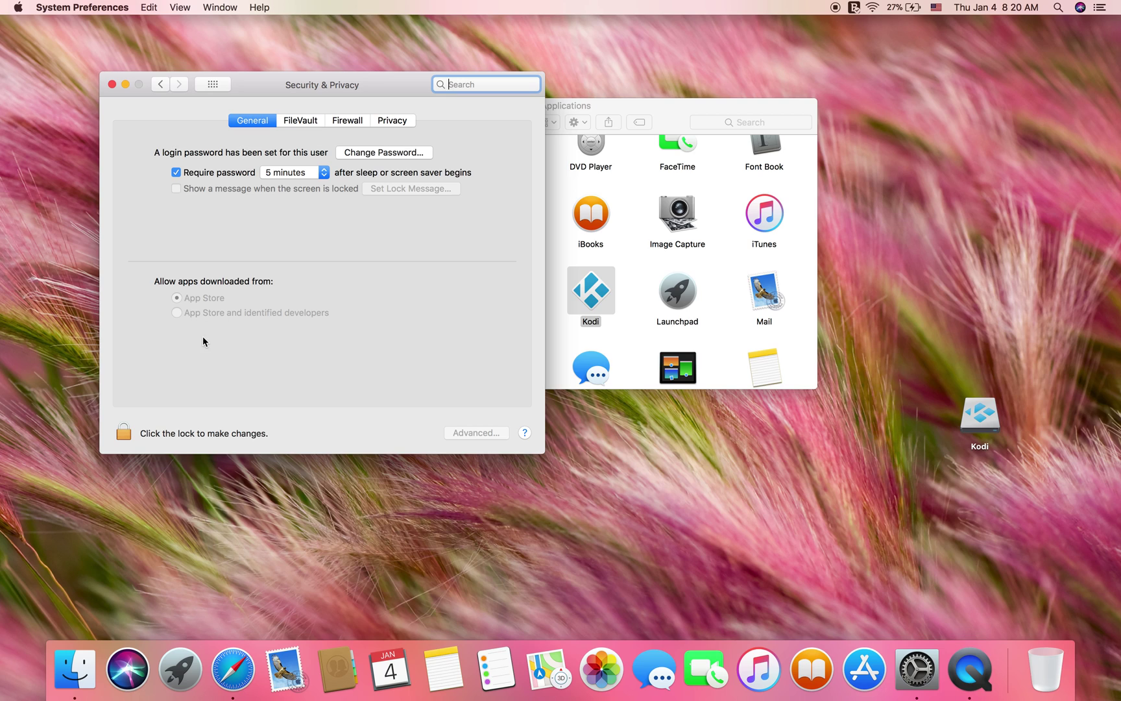
click(124, 434)
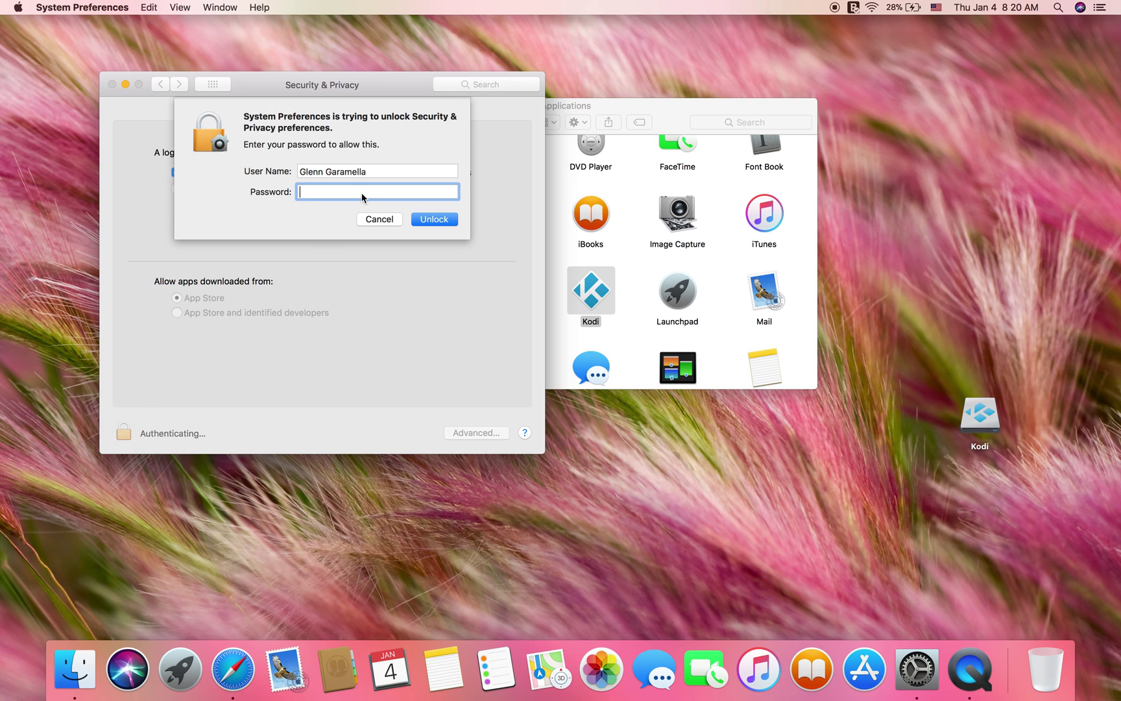
text(•••••••••)
click(434, 219)
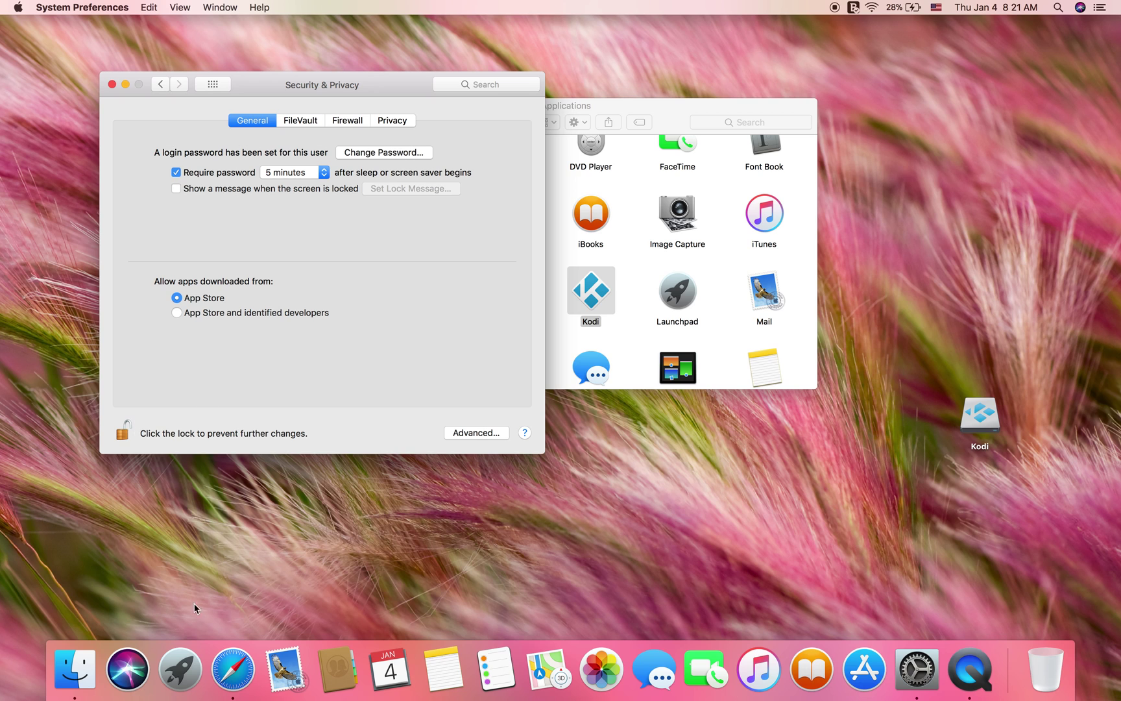
click(181, 669)
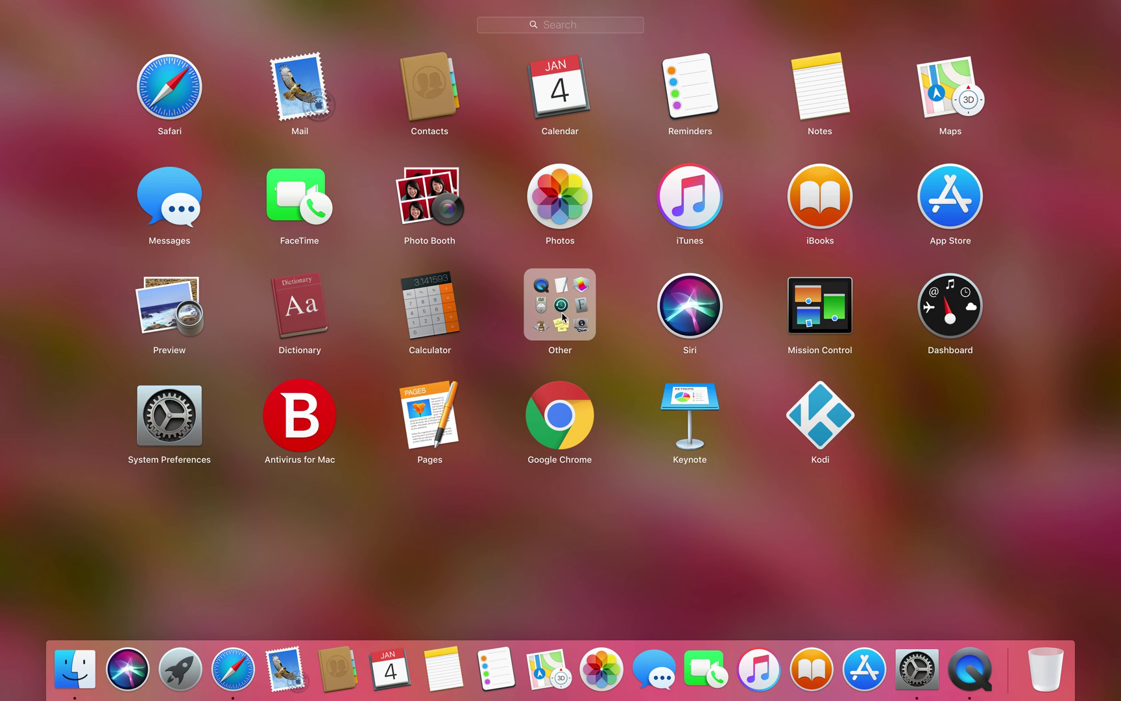
Launch Terminal from Launchpad's Other group, then launch Notes
click(563, 318)
click(821, 281)
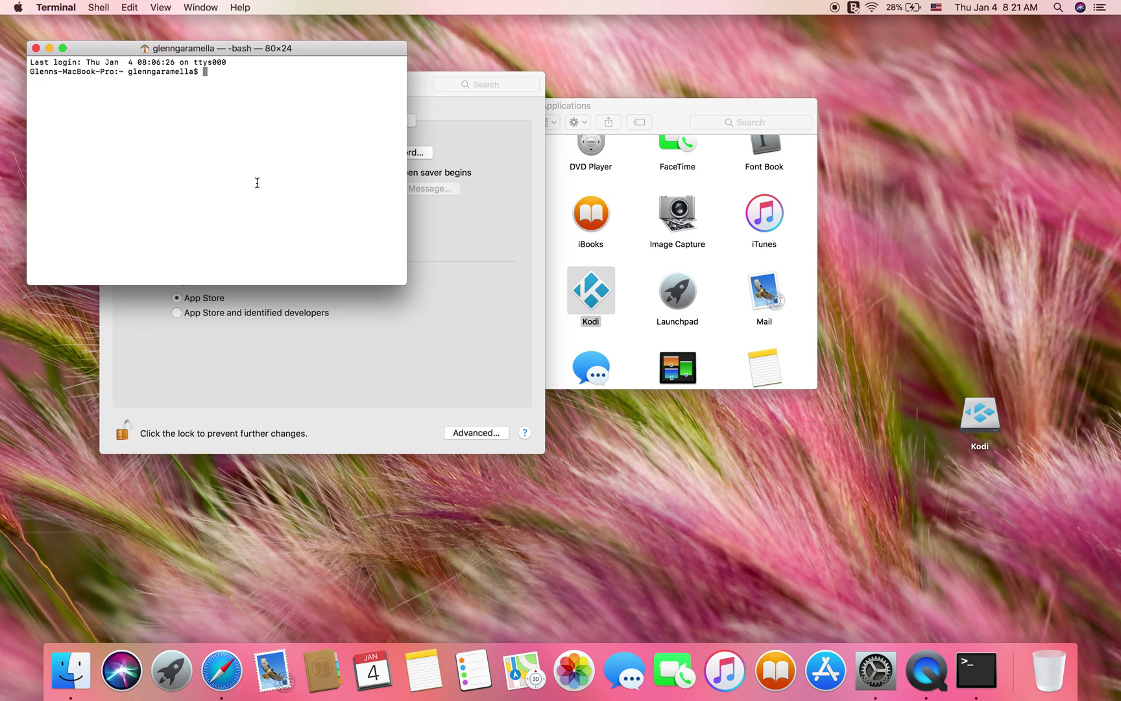
click(422, 674)
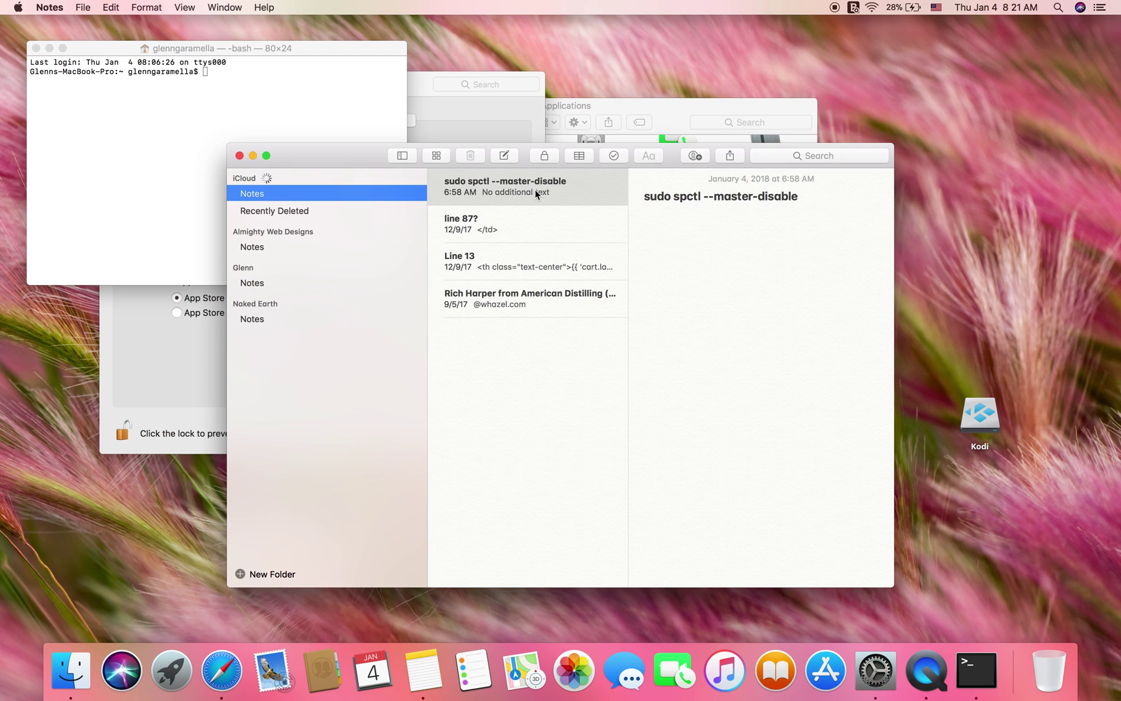
Copy the sudo spctl --master-disable line from the saved note
double_click(501, 189)
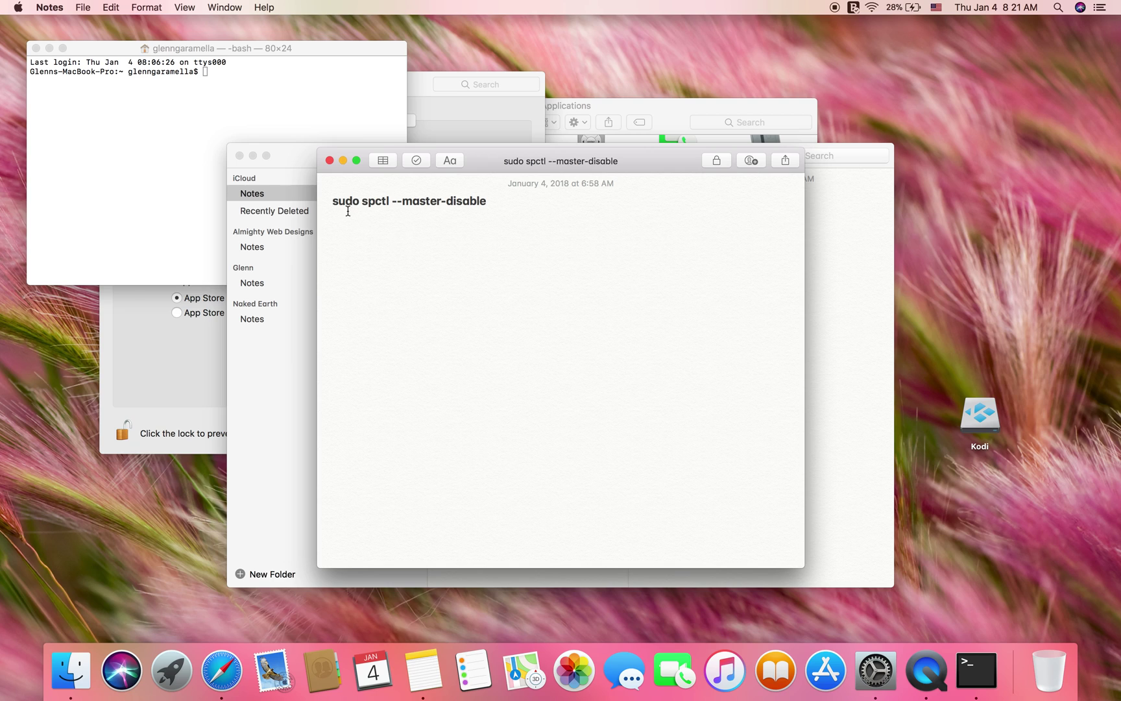
click(332, 201)
double_click(432, 203)
triple_click(432, 203)
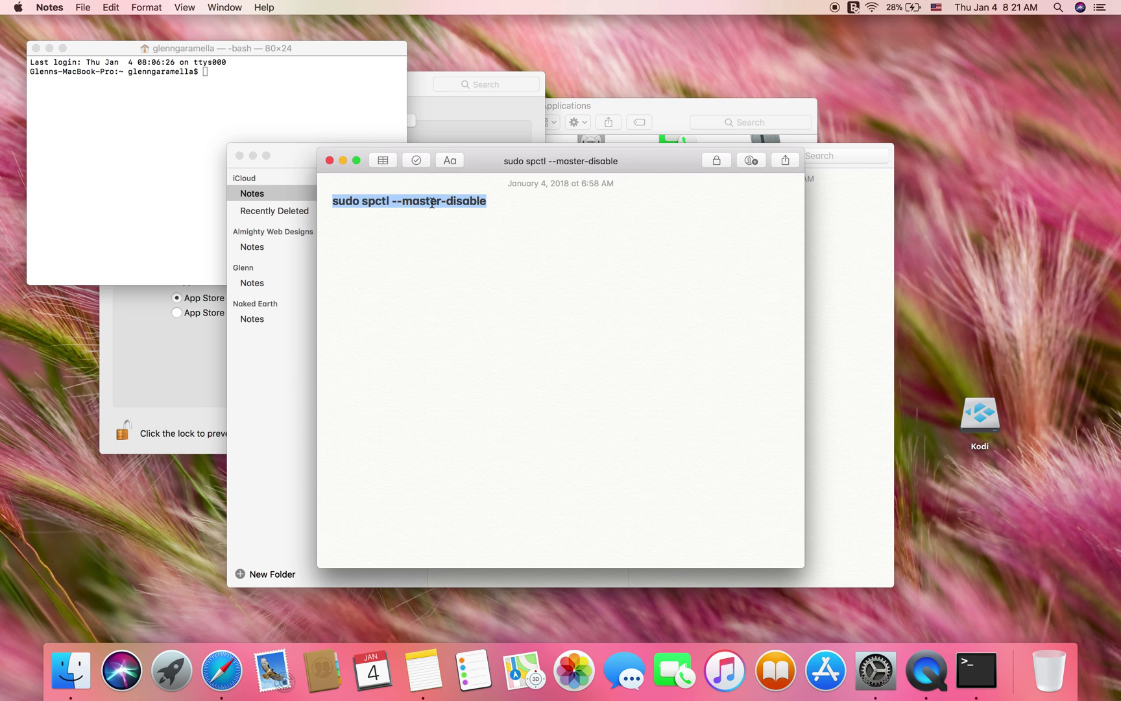
right_click(432, 203)
click(442, 253)
Paste and run sudo spctl --master-disable in Terminal, authorising with the account password
click(211, 72)
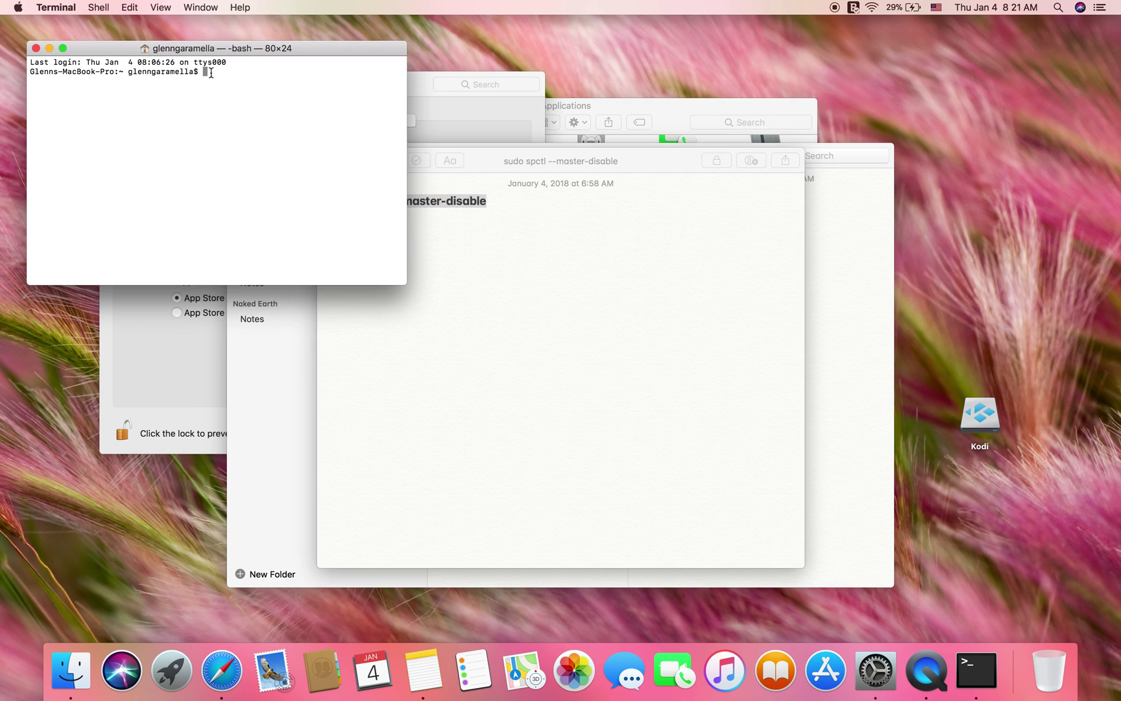
right_click(210, 72)
click(237, 90)
key(Return)
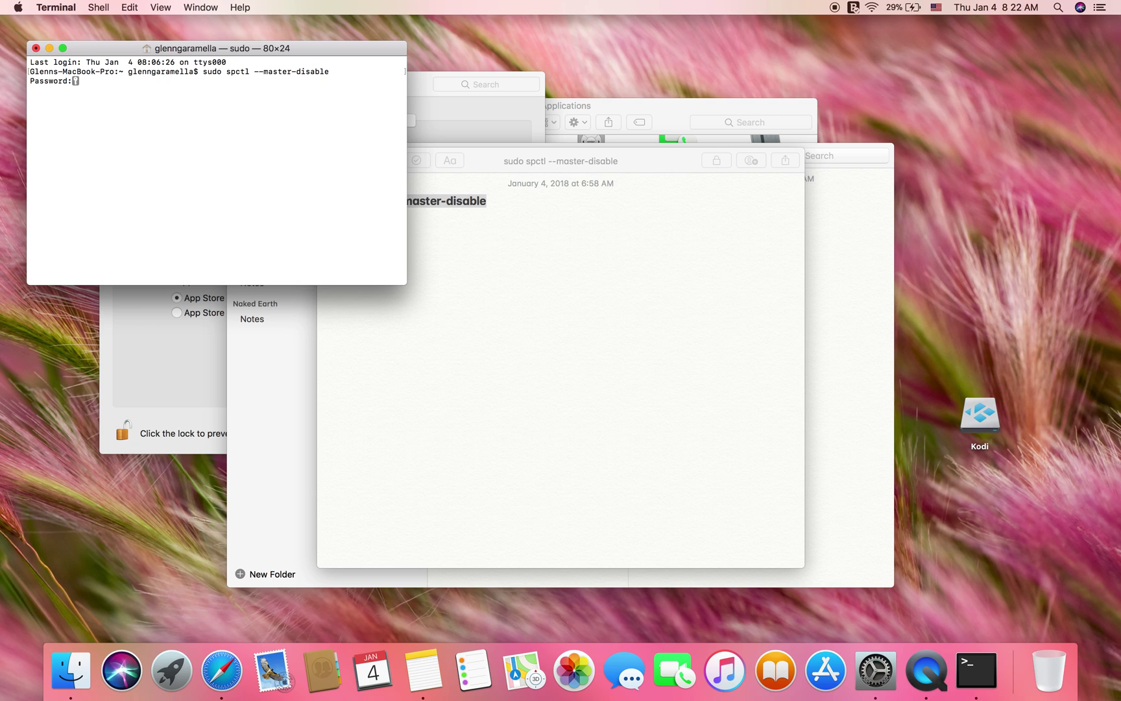
key(Return)
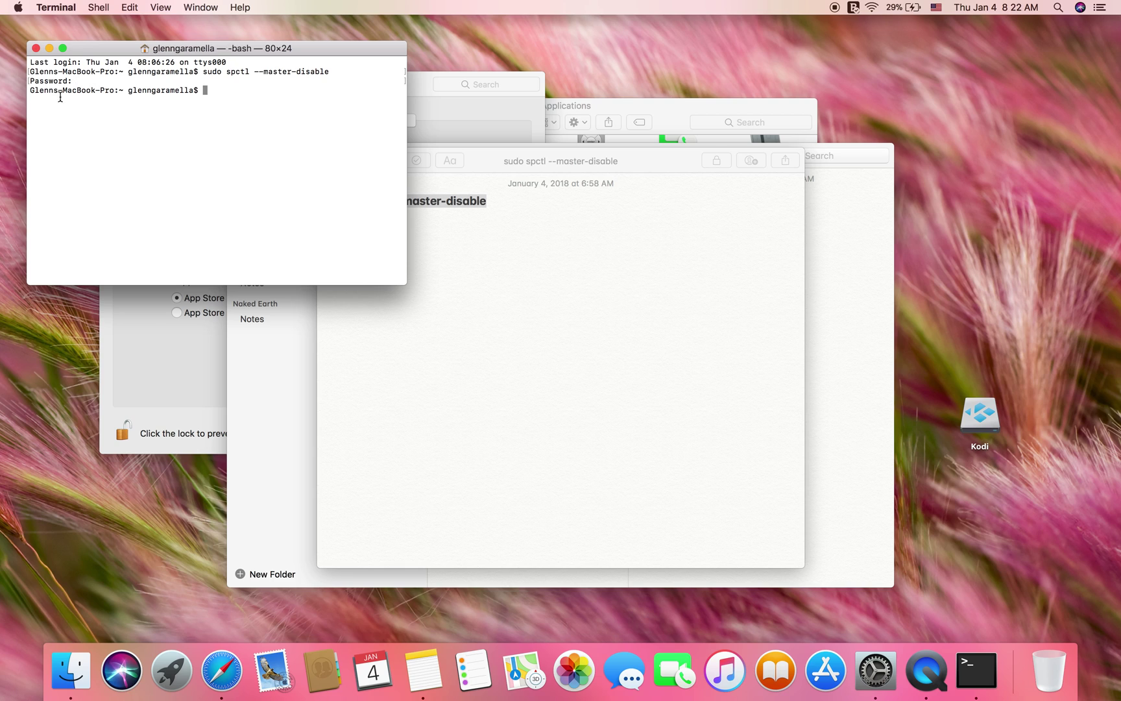
Close Terminal and Notes, then reopen Security & Privacy showing Anywhere allowed
click(37, 48)
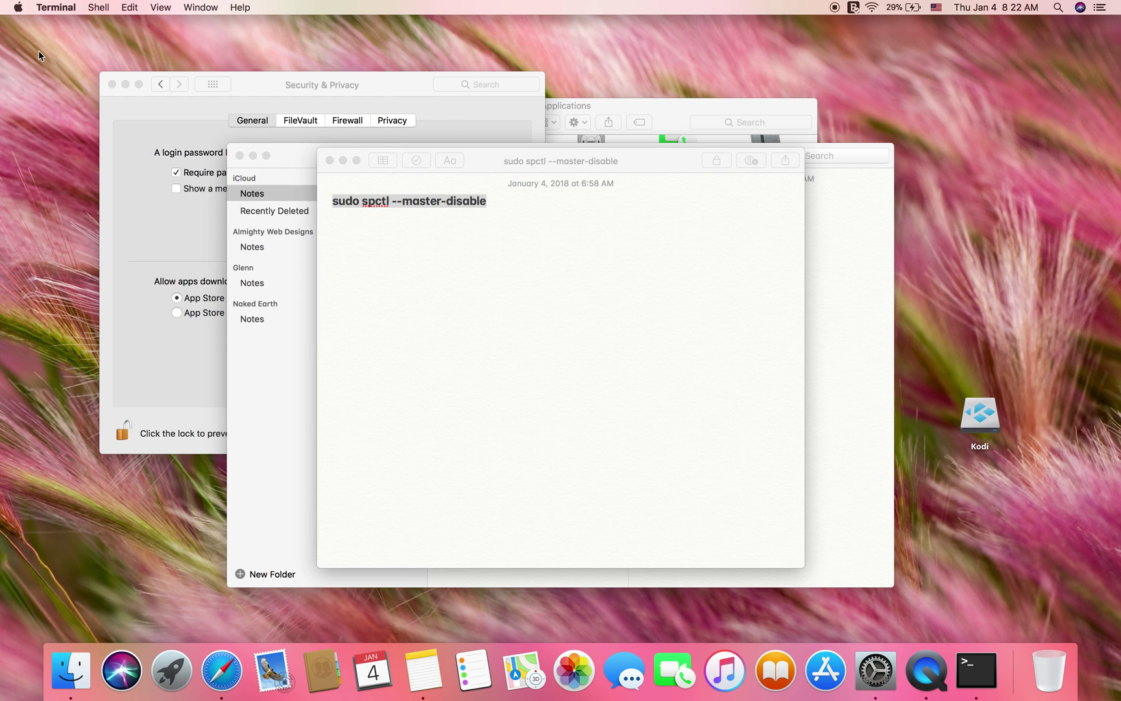
click(330, 160)
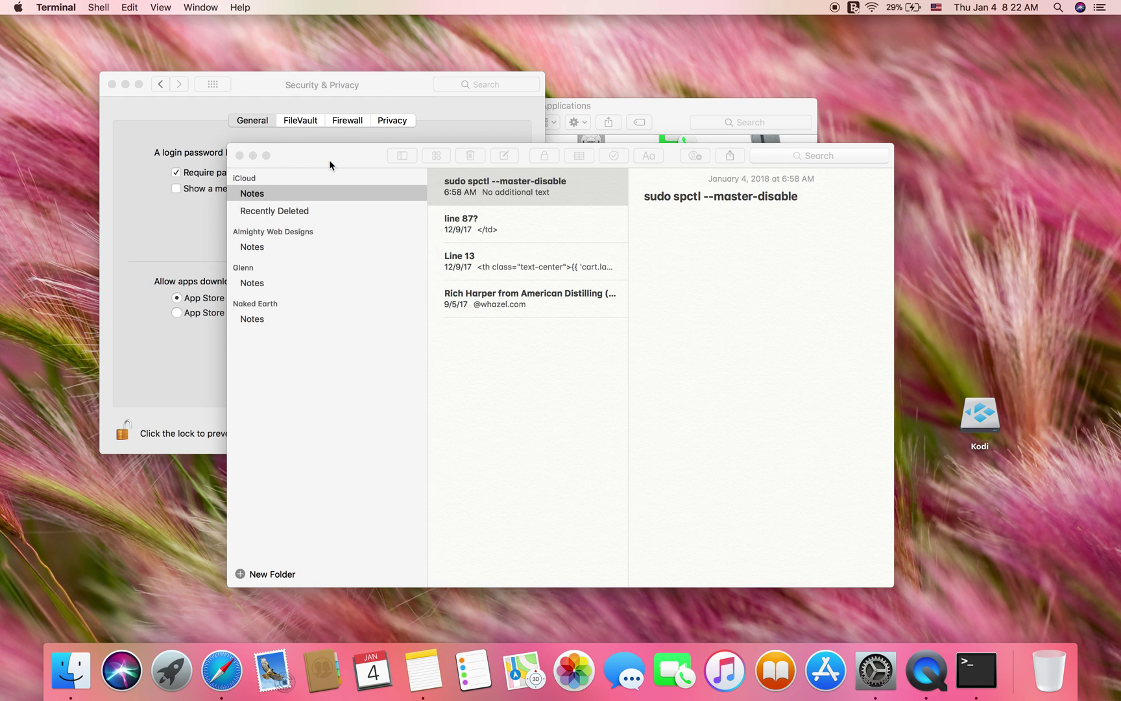
click(240, 156)
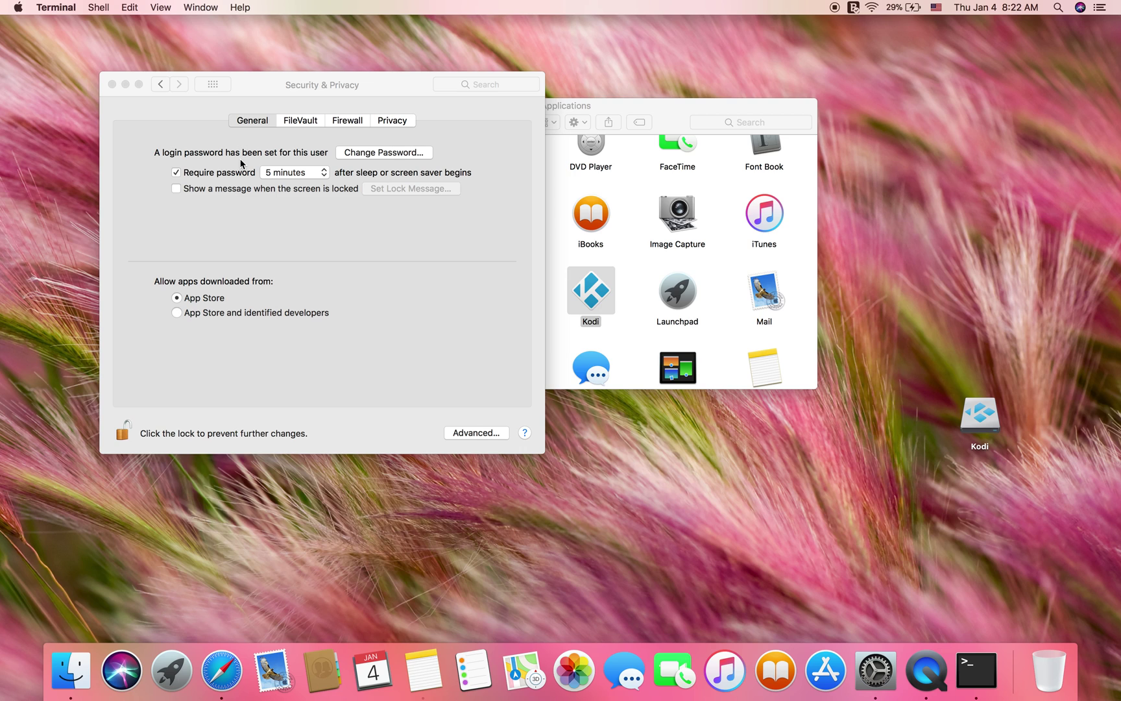
click(161, 84)
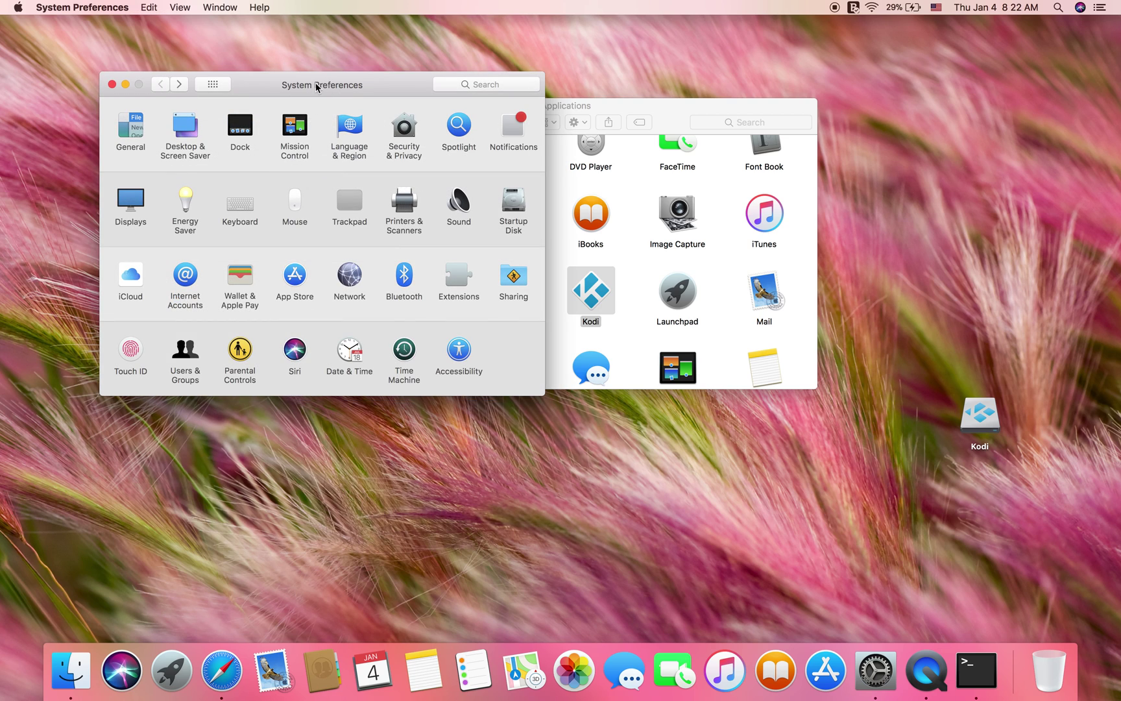
click(405, 127)
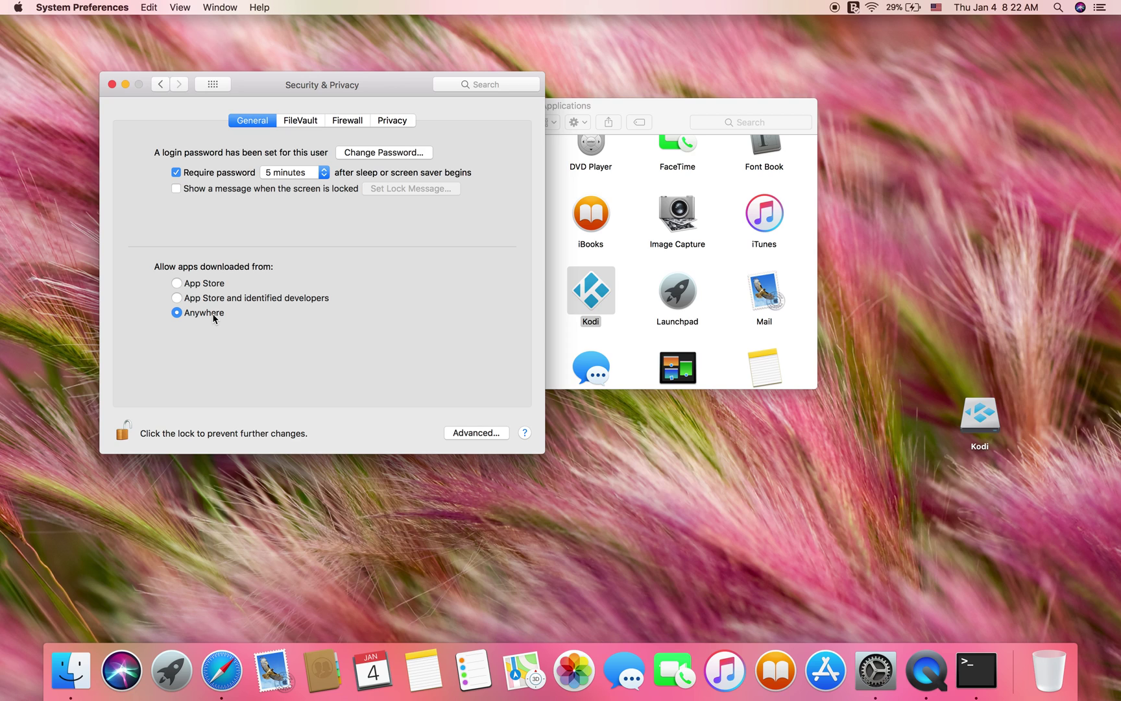
click(669, 108)
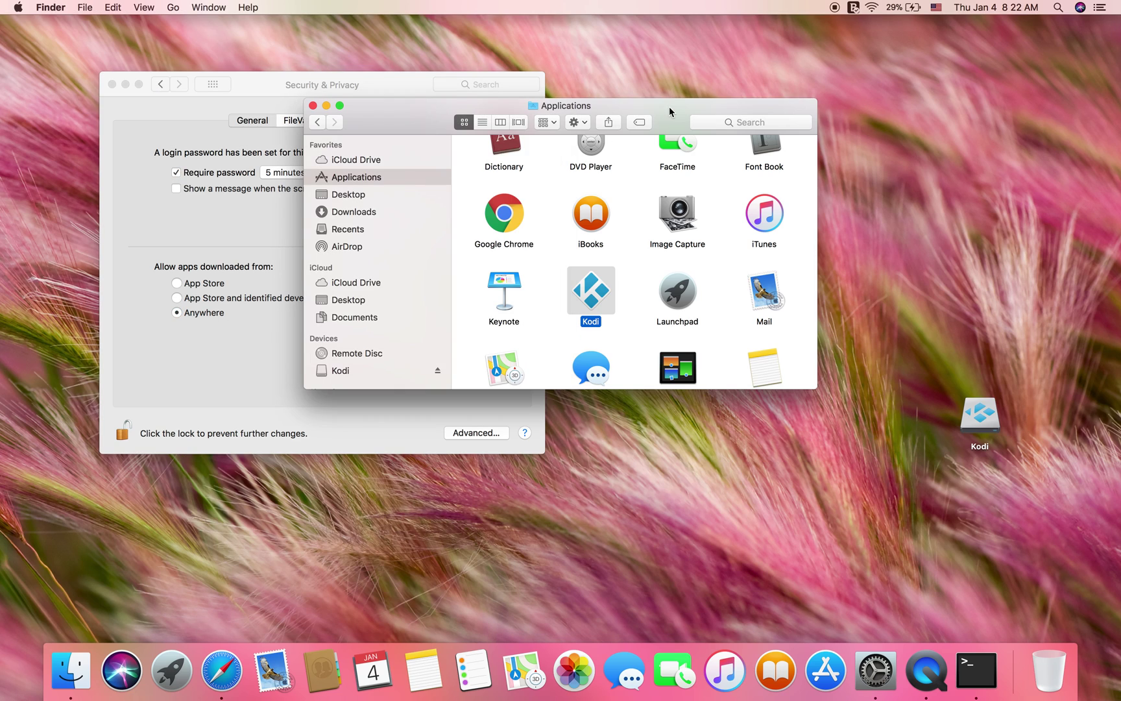
Launch Kodi from Applications and choose Open in the downloaded-app prompt
double_click(590, 294)
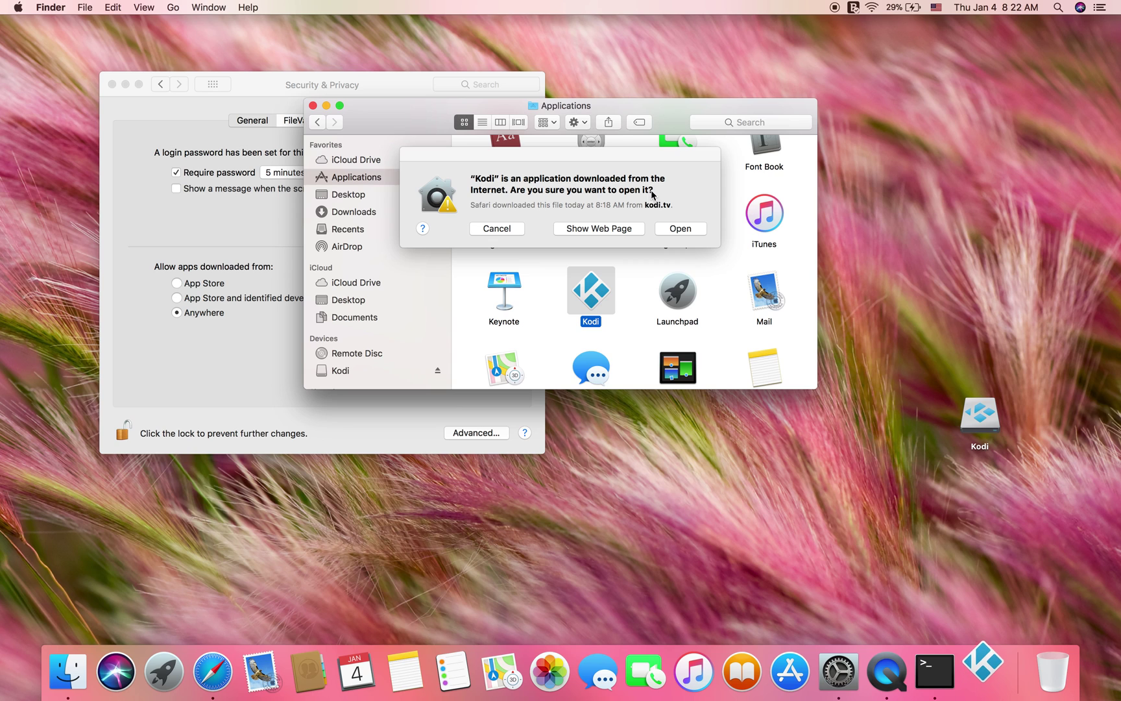
click(681, 229)
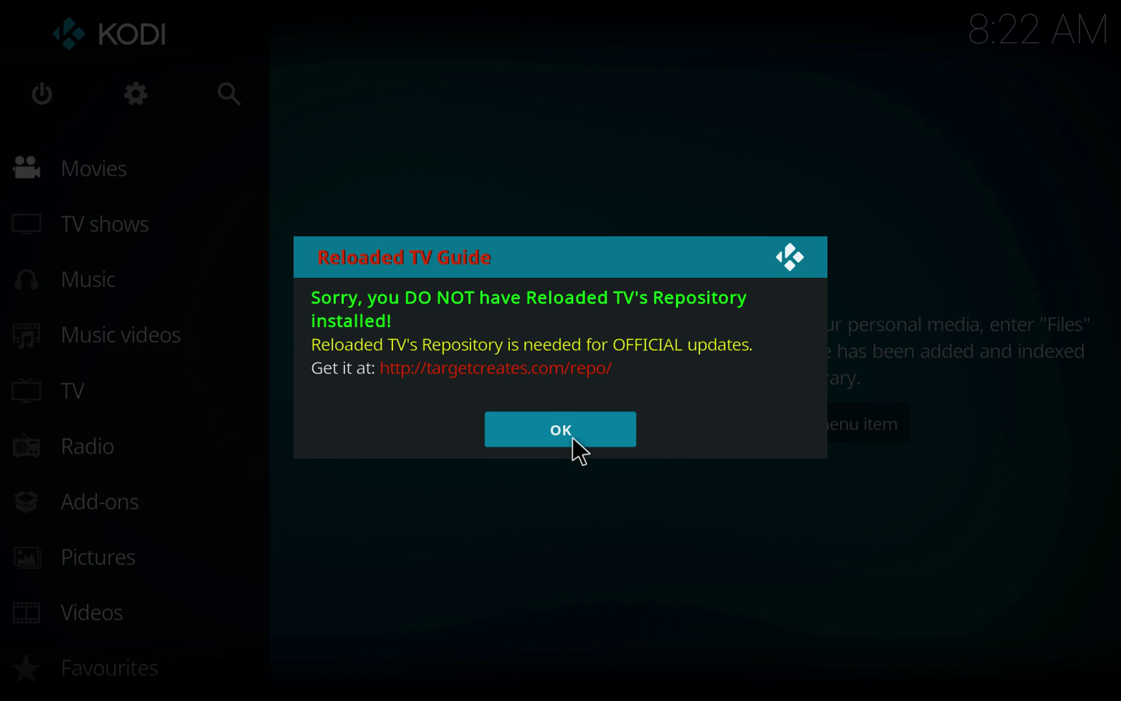
Dismiss Kodi's Reloaded TV Guide 'repository not installed' notice with OK
click(571, 436)
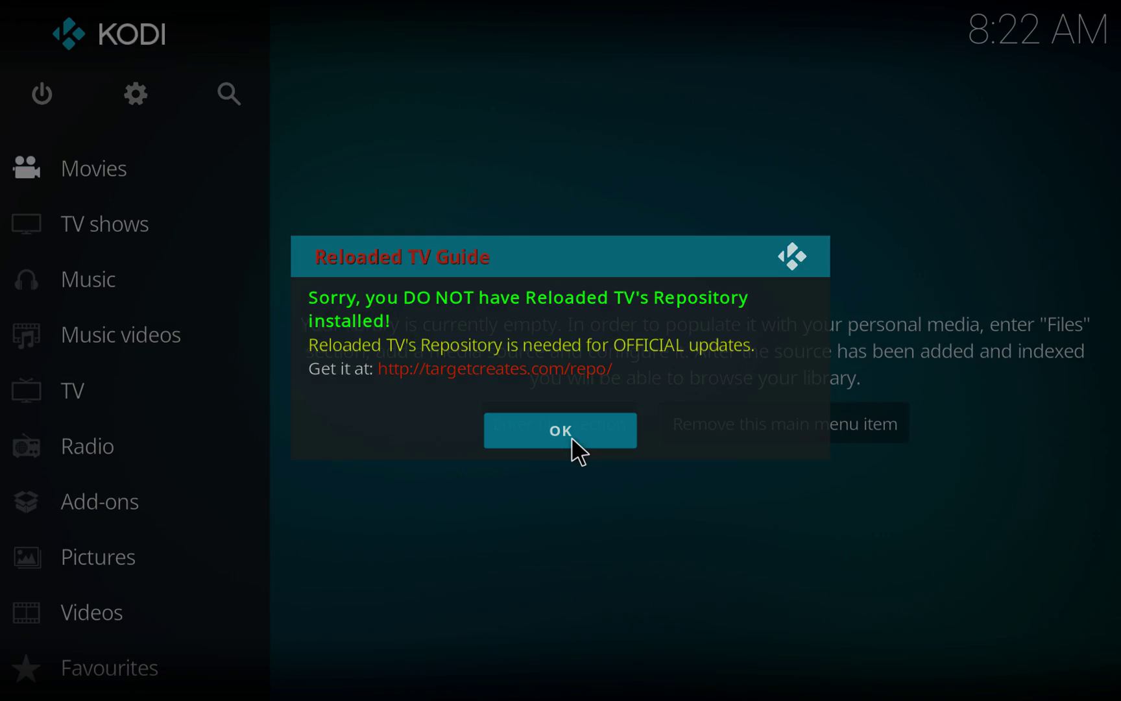